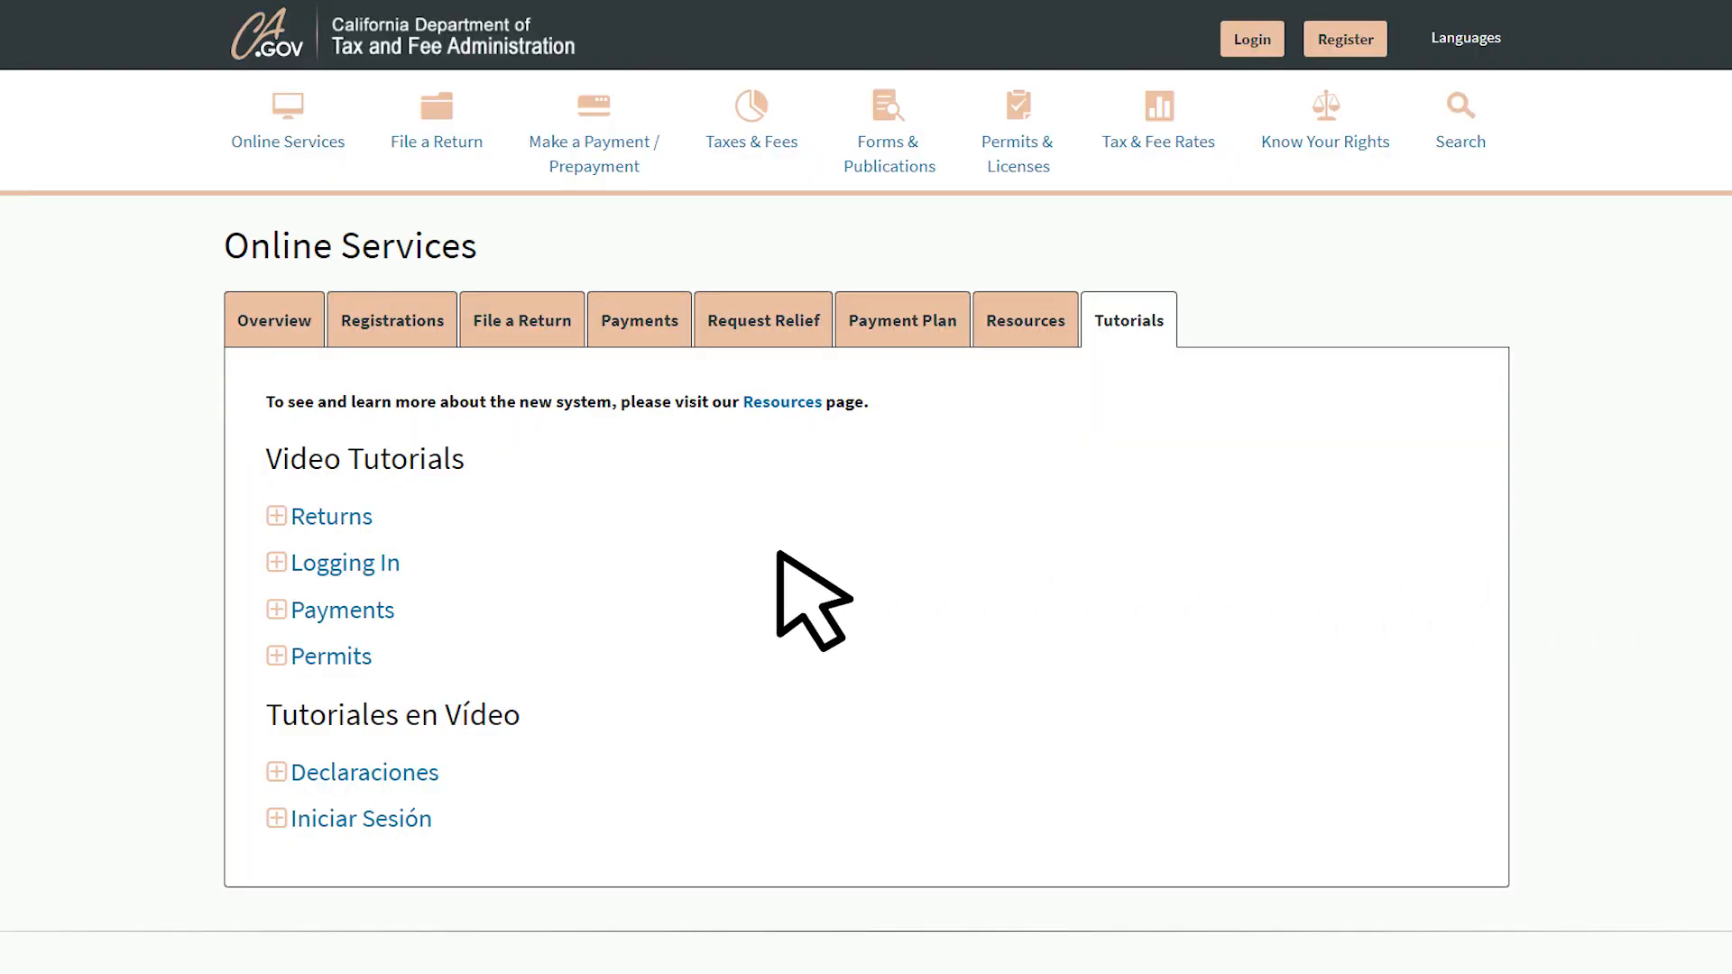
Open the limited access filing of a Sales & Use Tax Return from the Taxpayer Online Services Portal's File, Pay, and View service
click(281, 565)
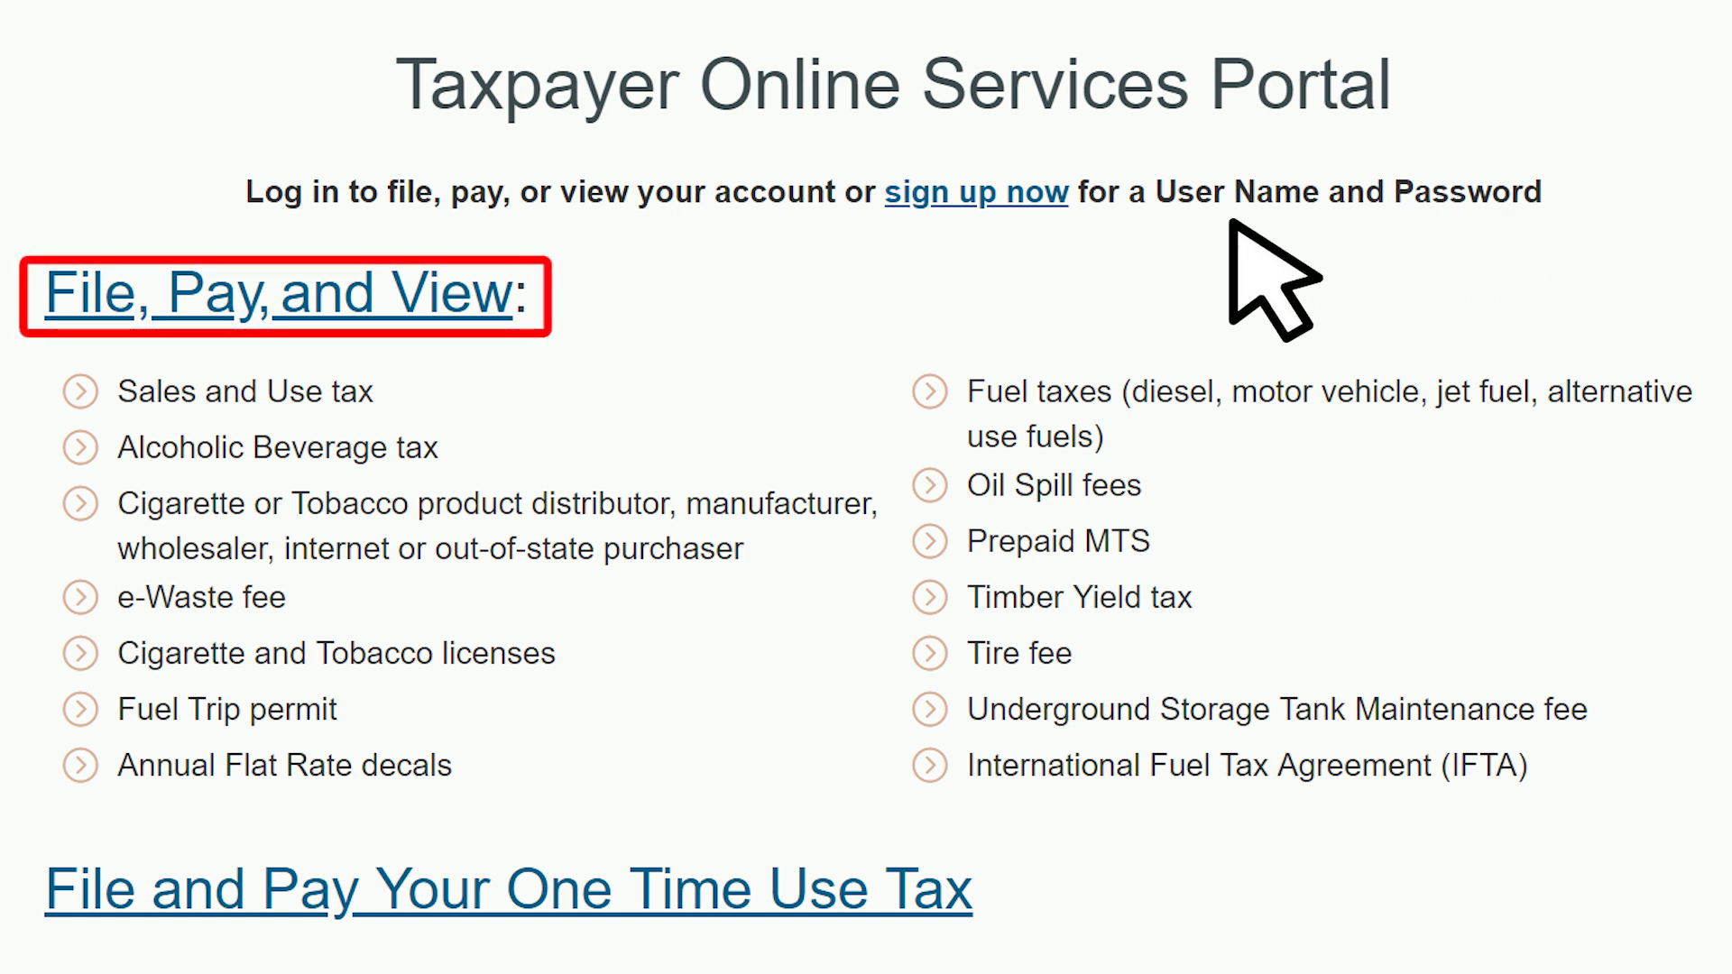
click(321, 303)
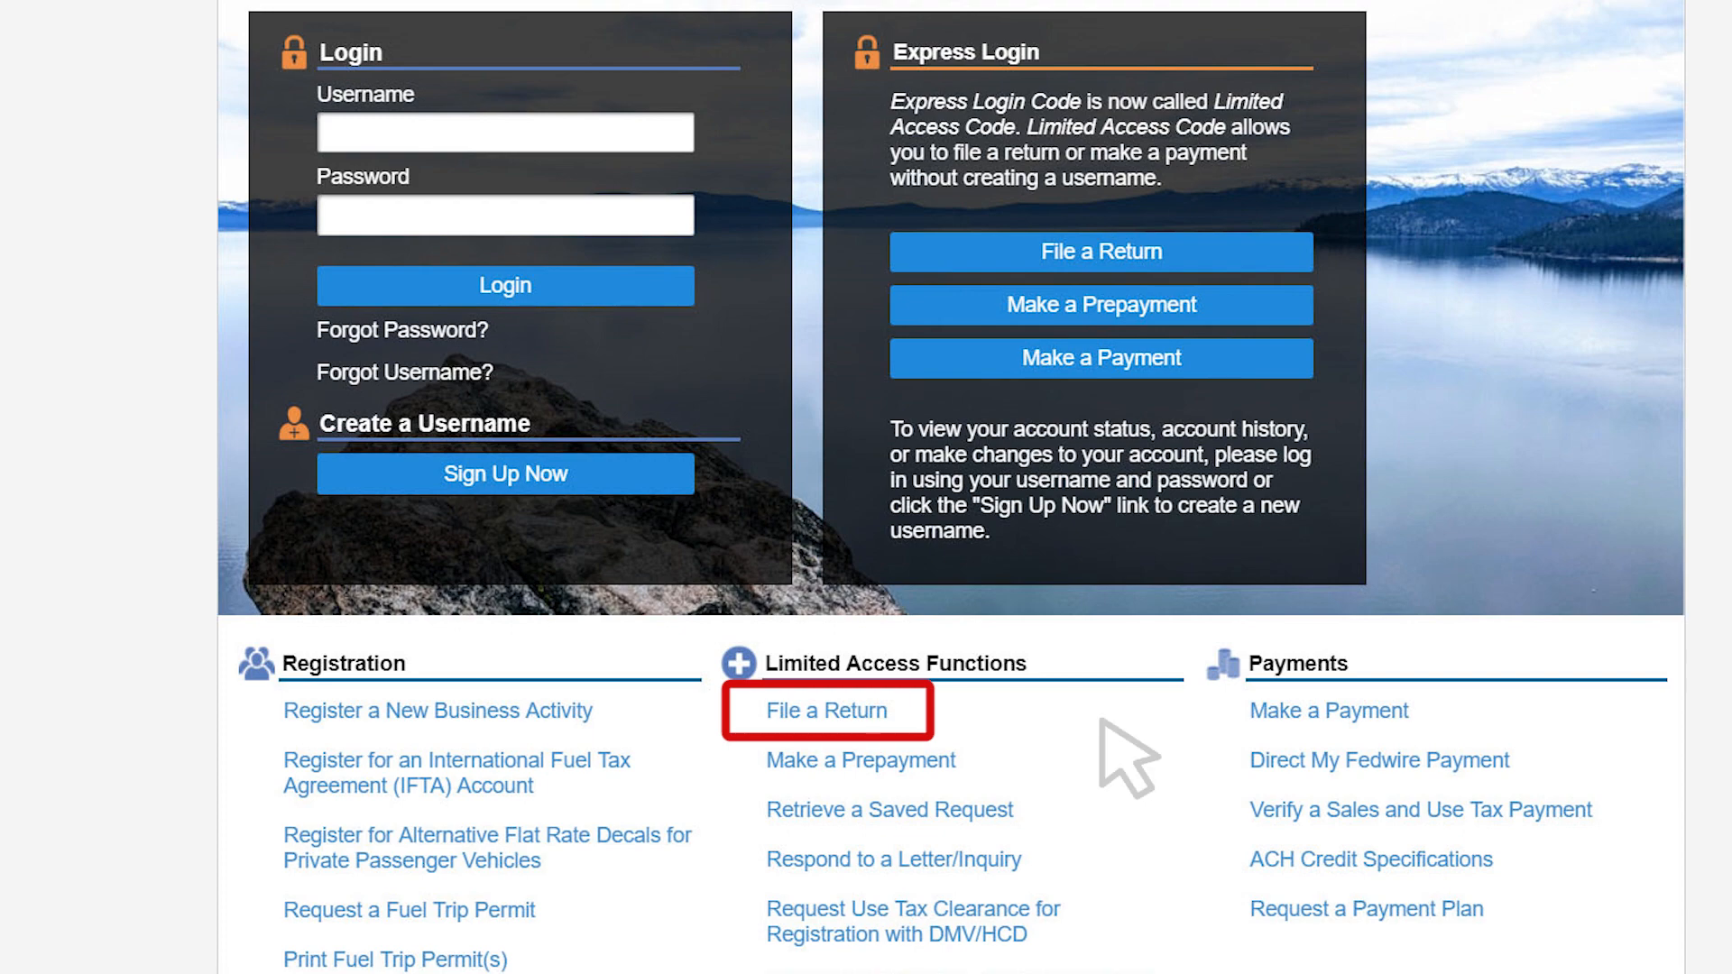
click(905, 720)
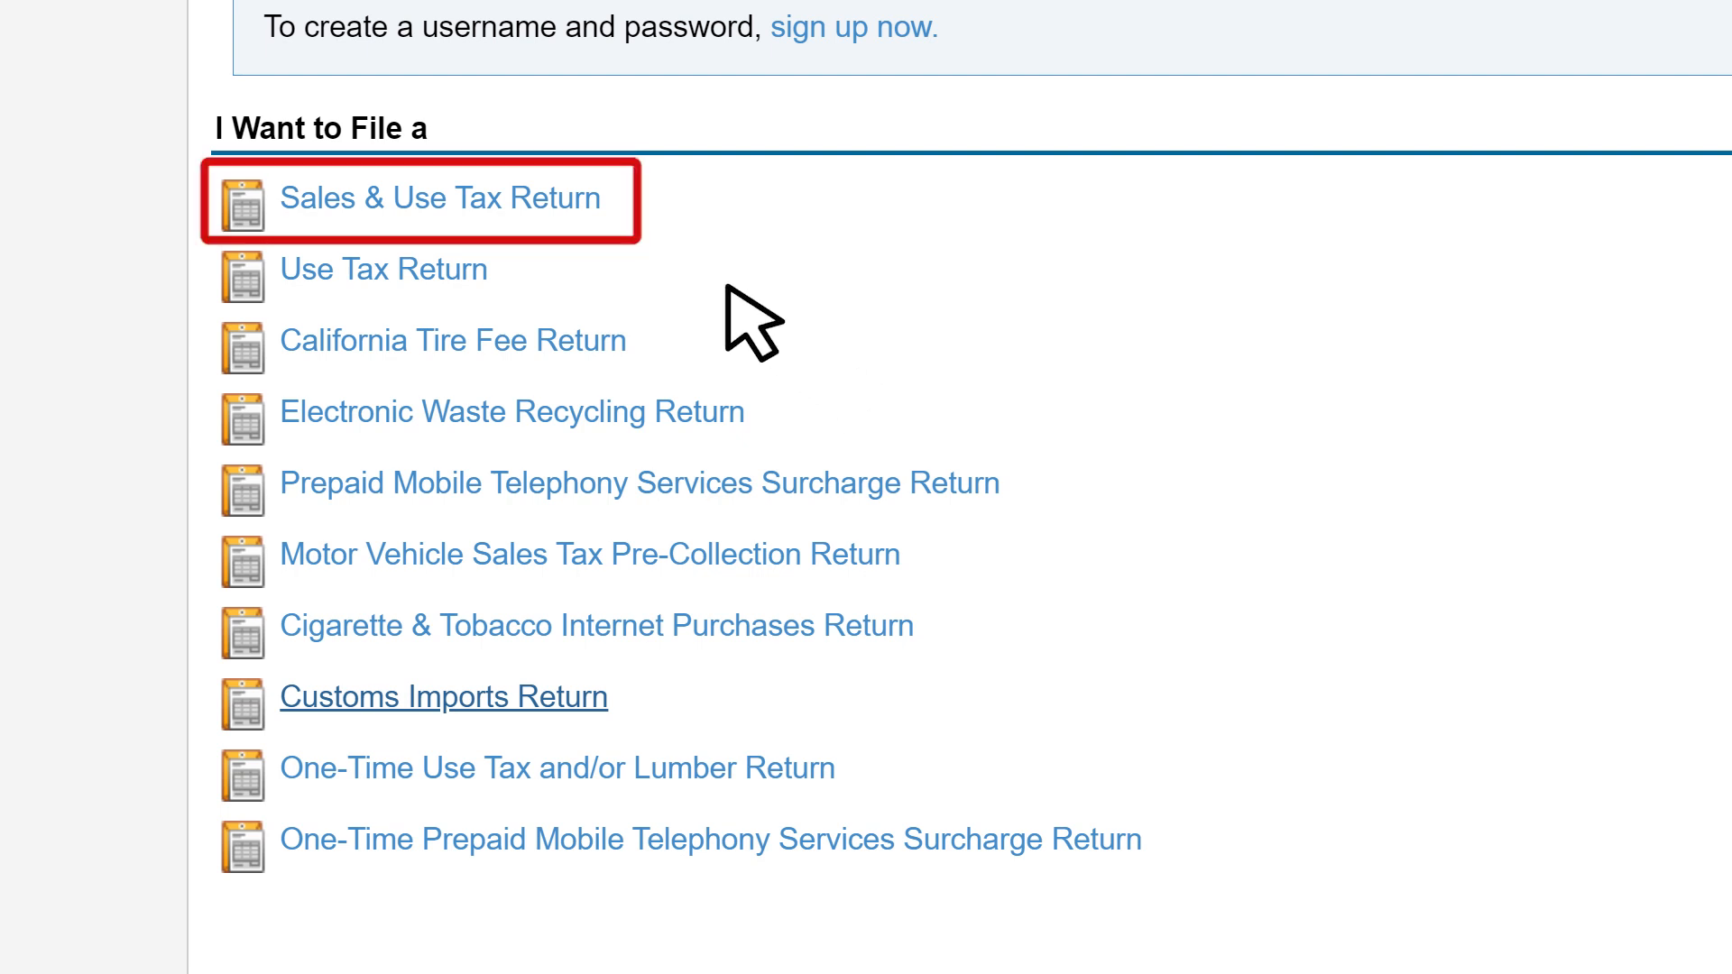
click(591, 189)
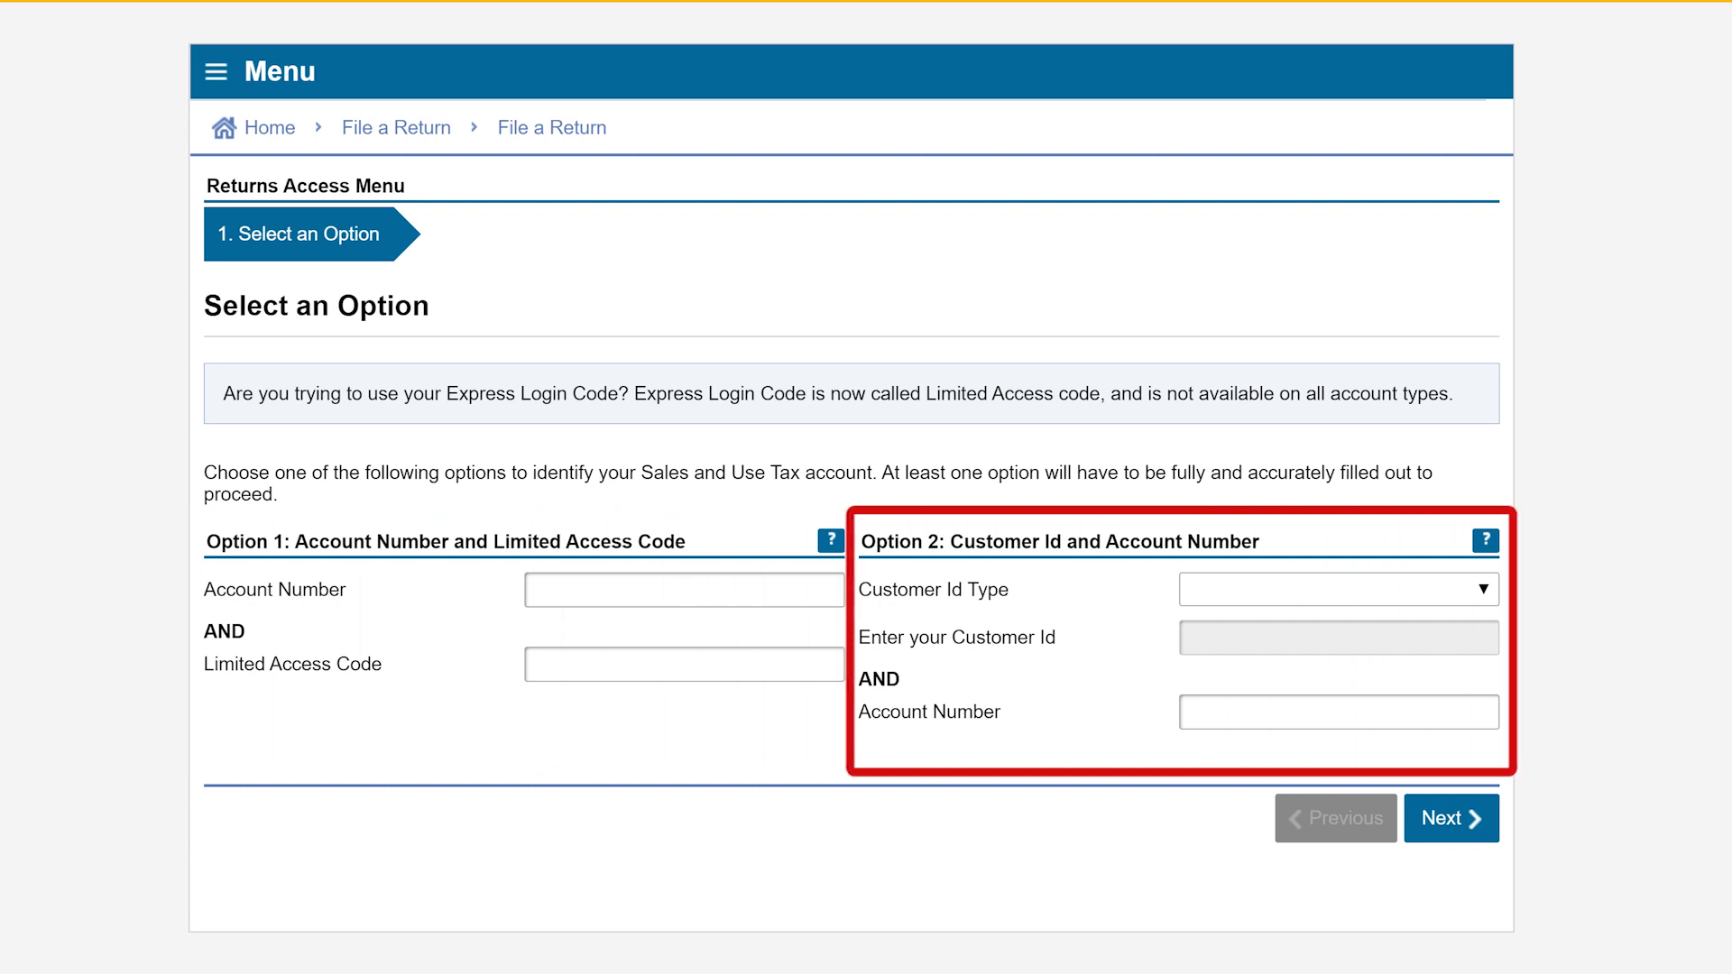
Identify the account with its account number and limited access code, and select the 30-Sep-2019 filing period
click(1482, 589)
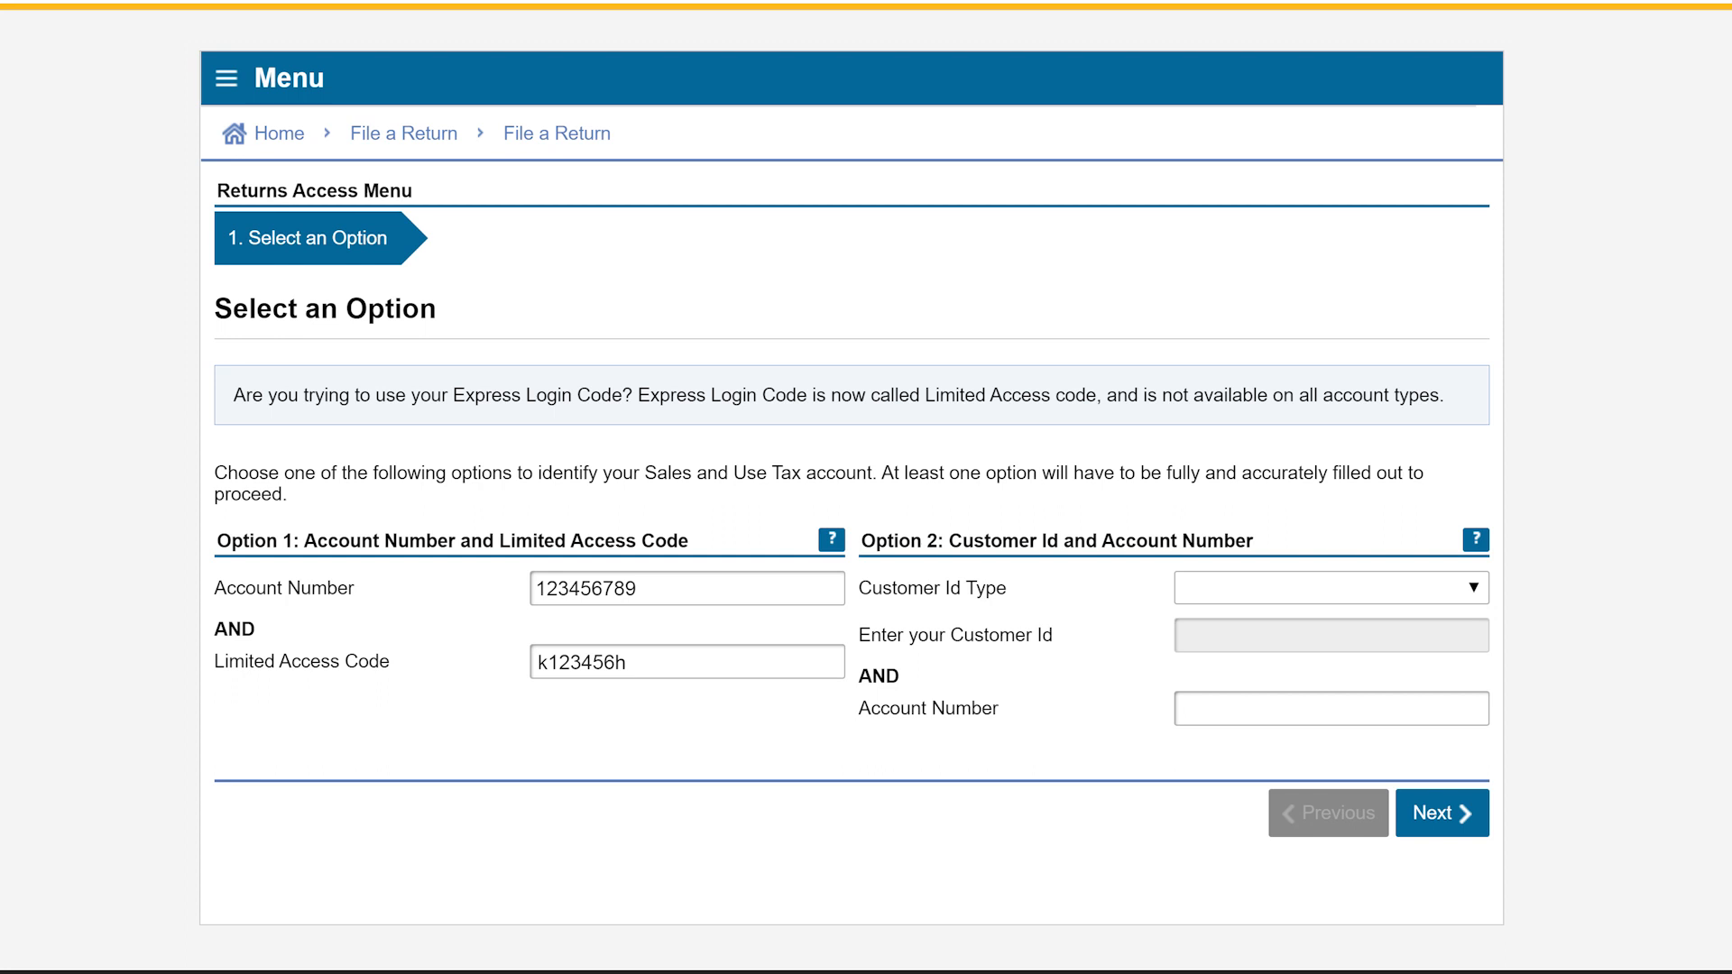
click(1462, 812)
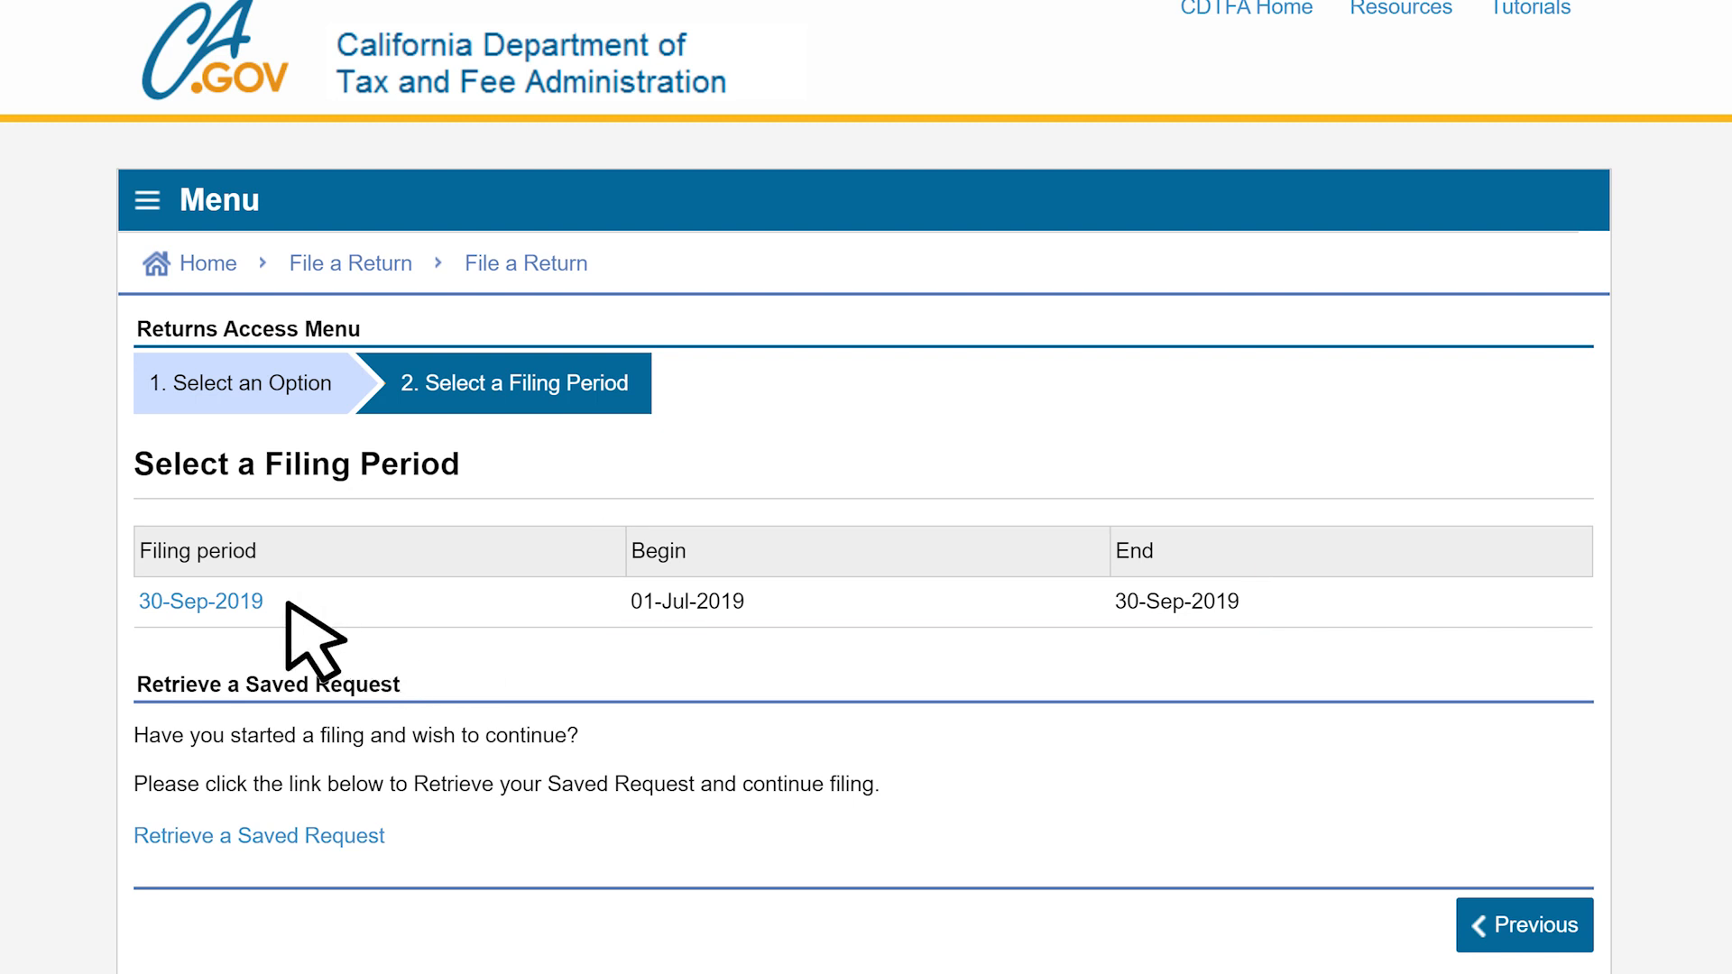
click(256, 601)
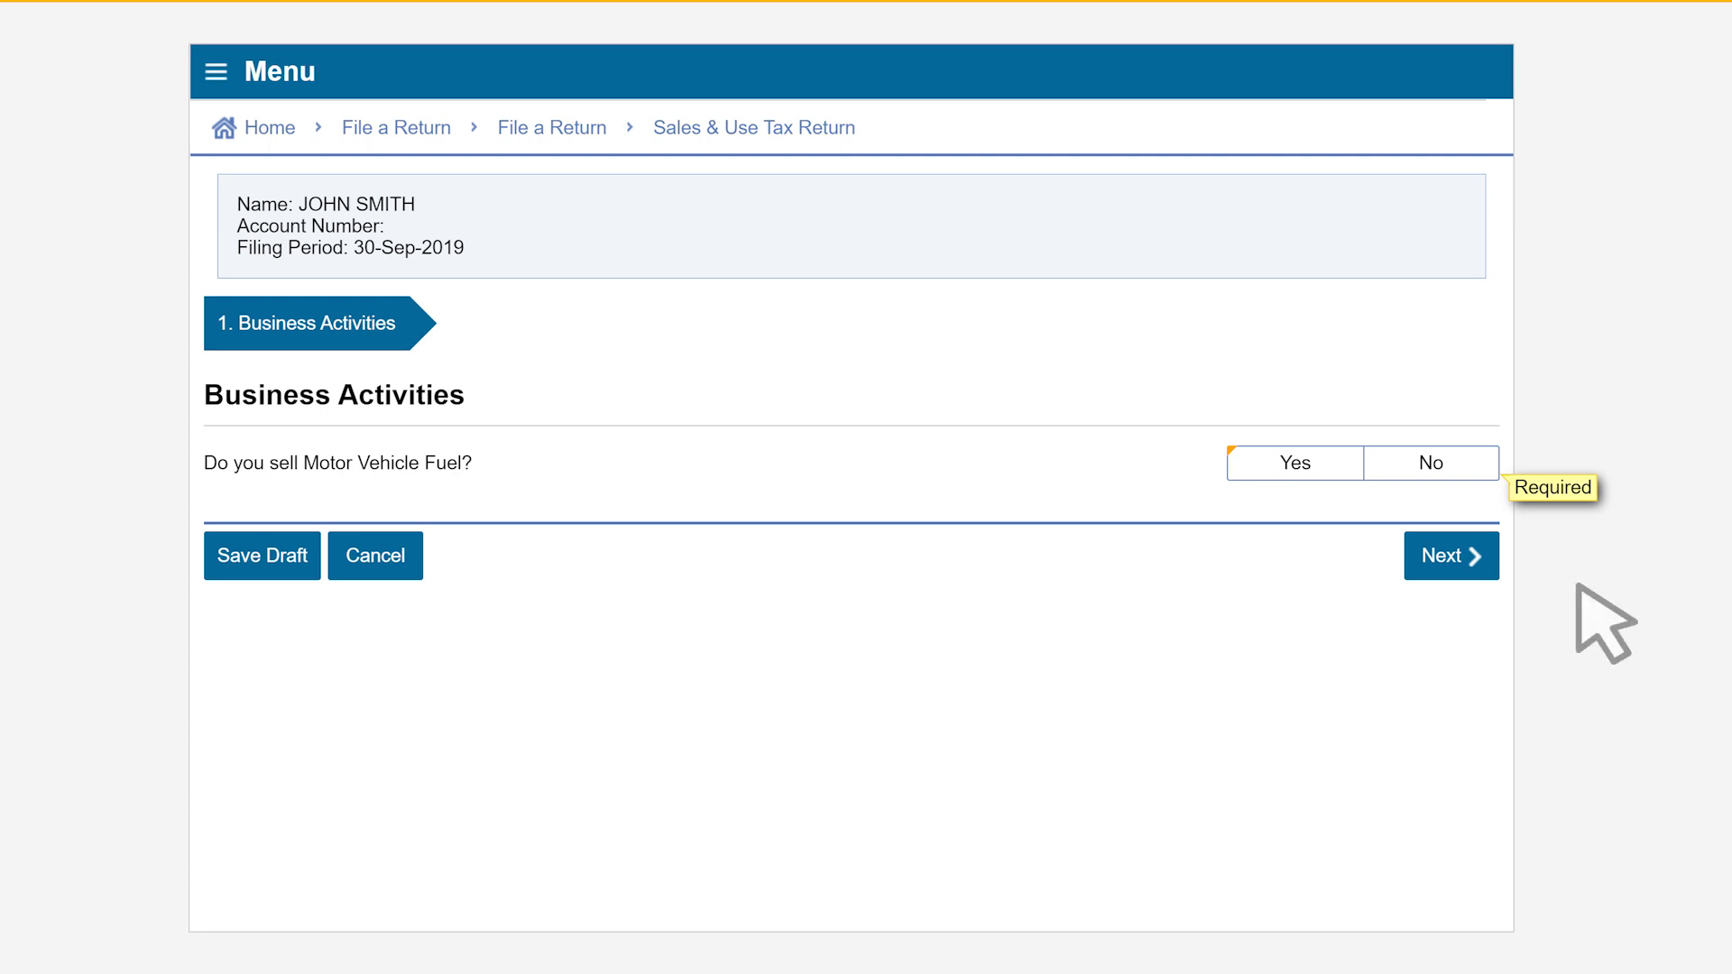
Answer No to selling Motor Vehicle Fuel and enter 150,000.00 as Total Sales
click(1487, 468)
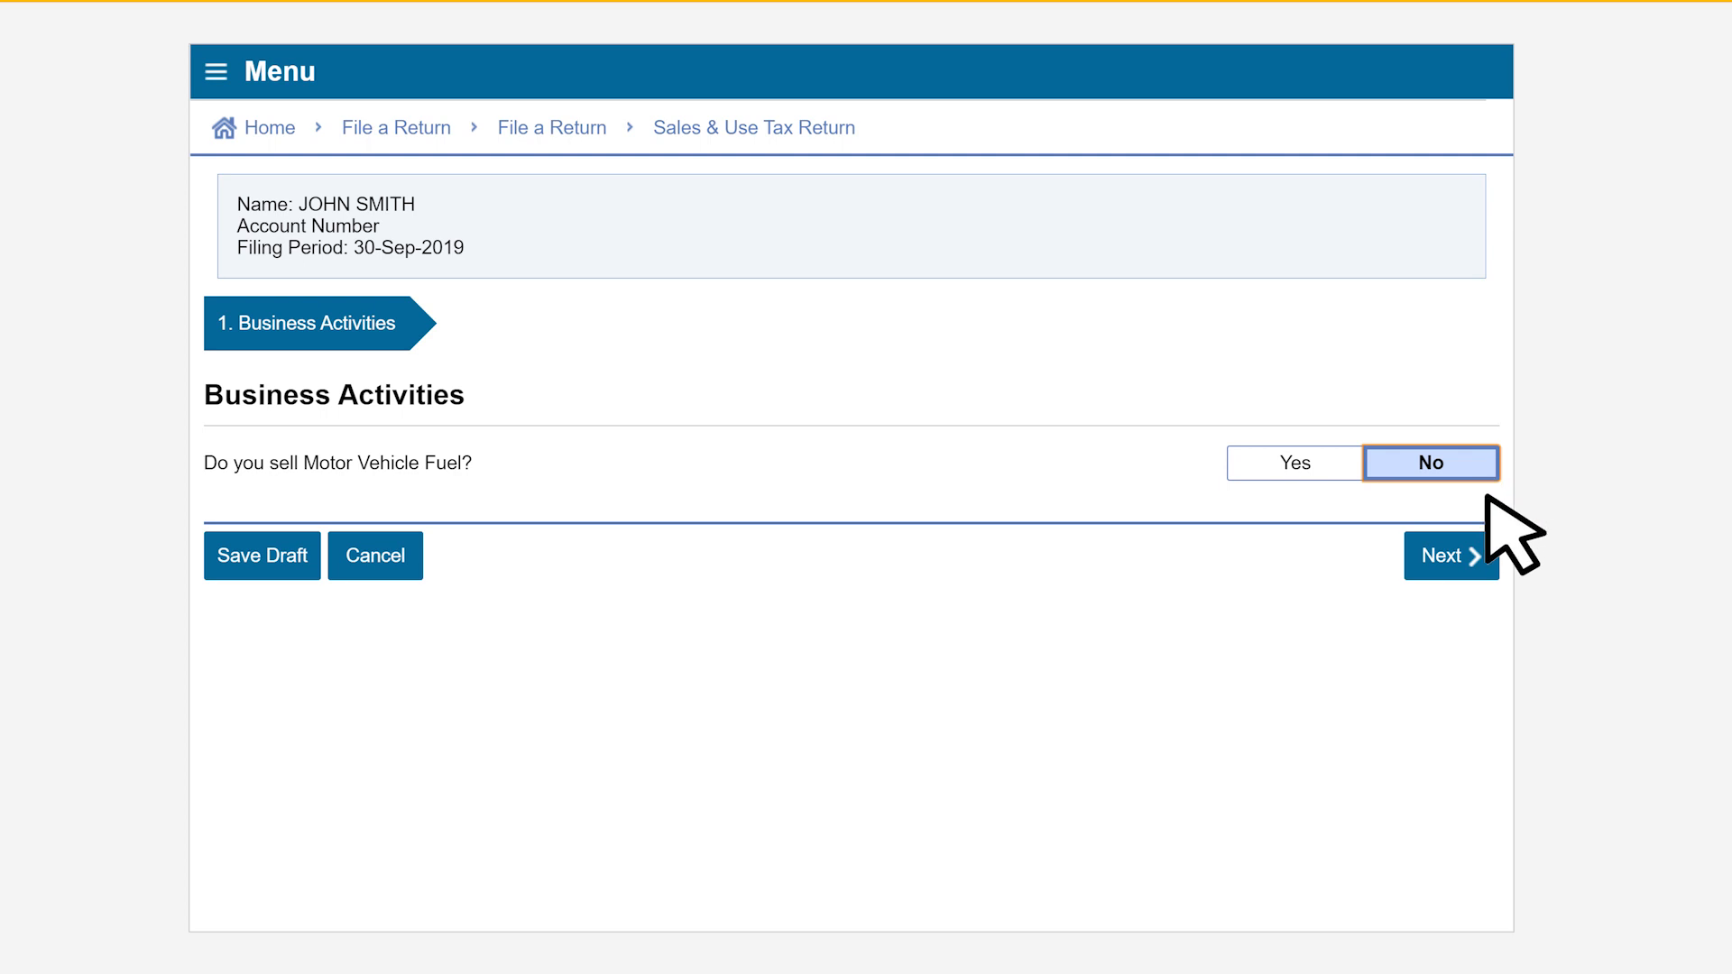
click(1487, 566)
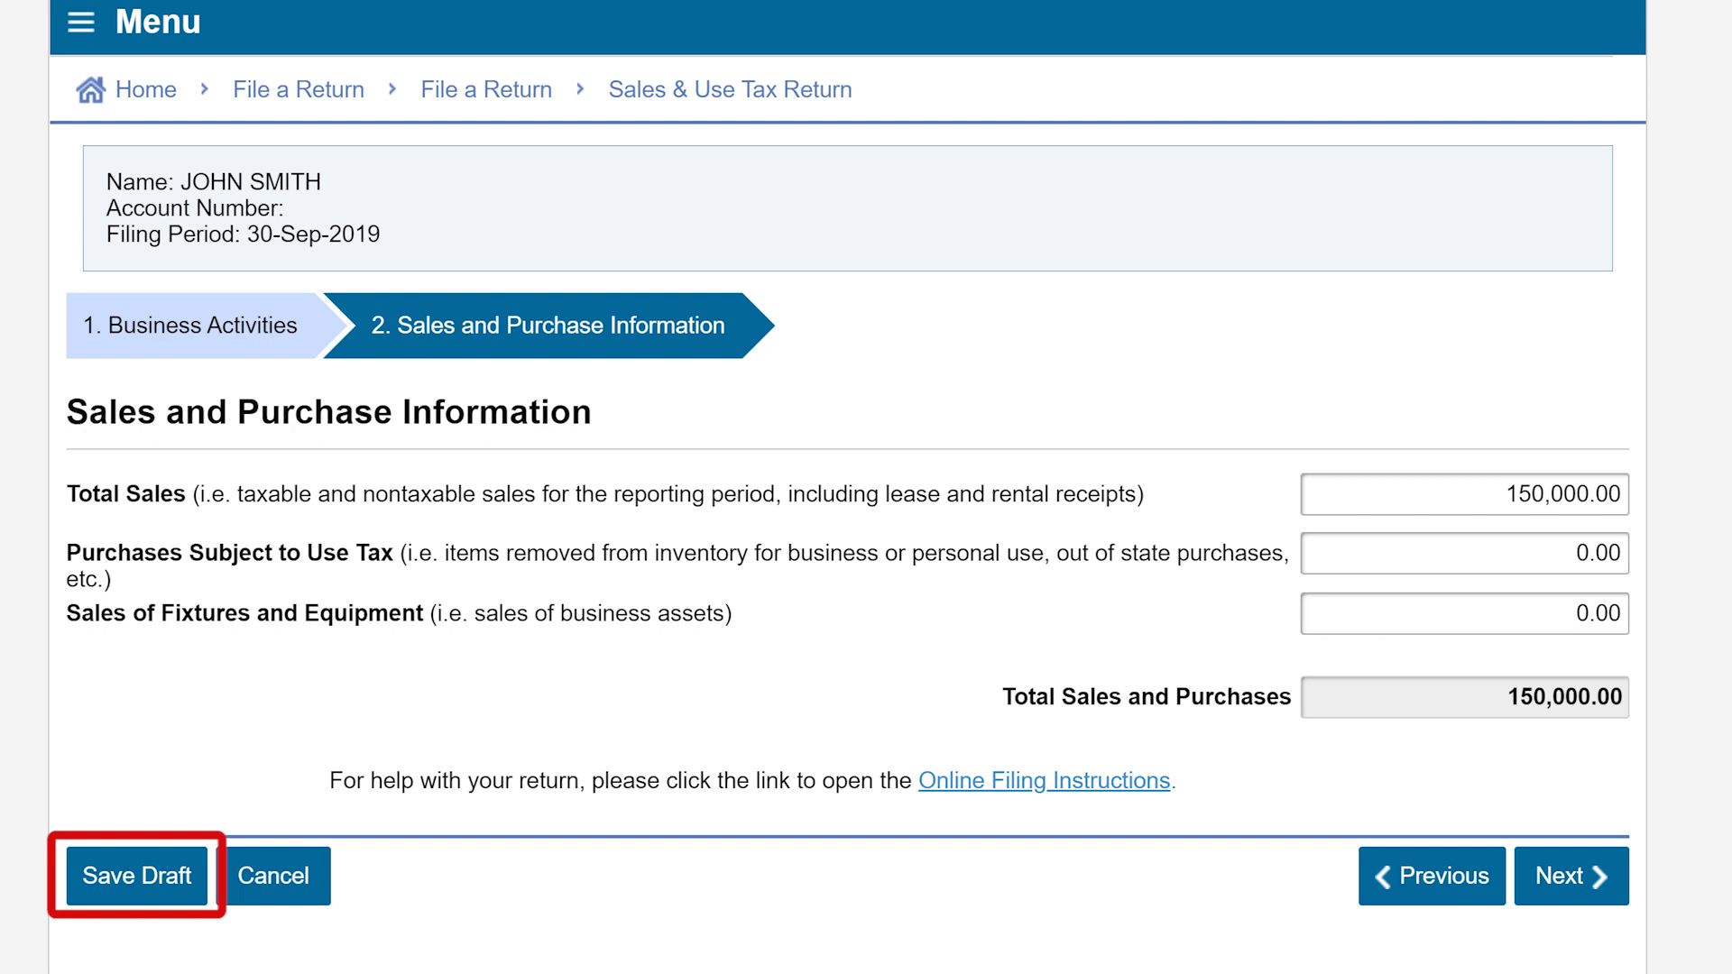
Save the return as a draft with the filer's e-mail entered and confirmed, and continue editing it
click(188, 883)
text(test@yahoo.com)
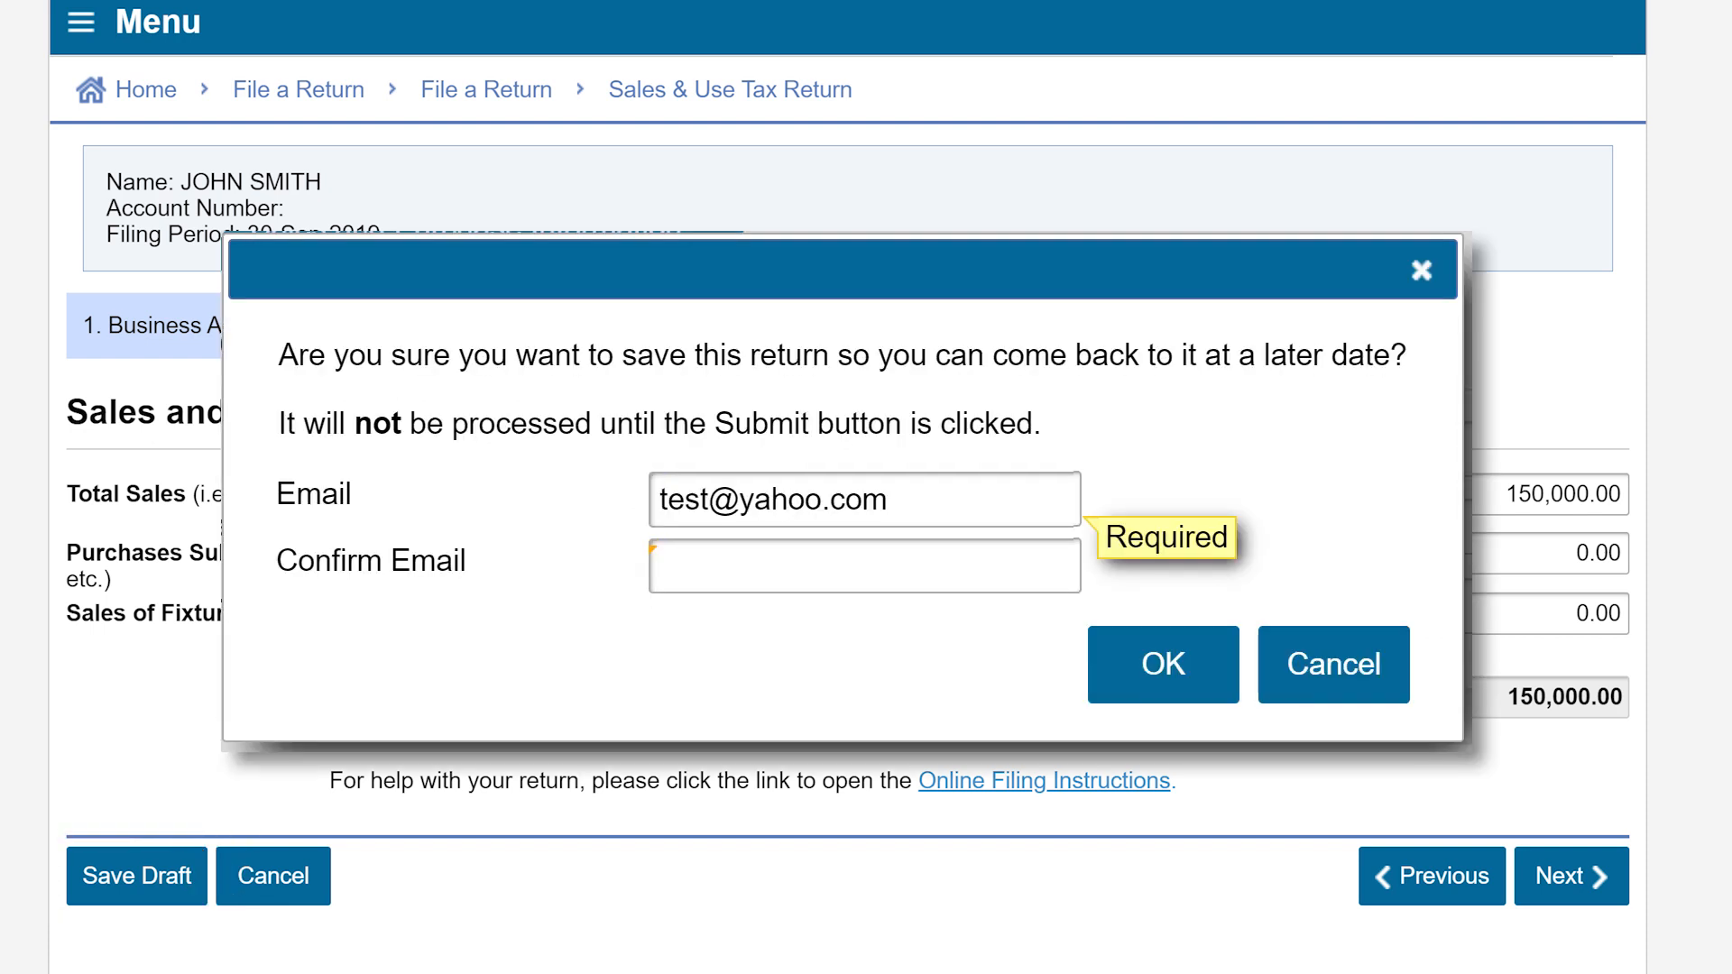
text(test@yahoo.com)
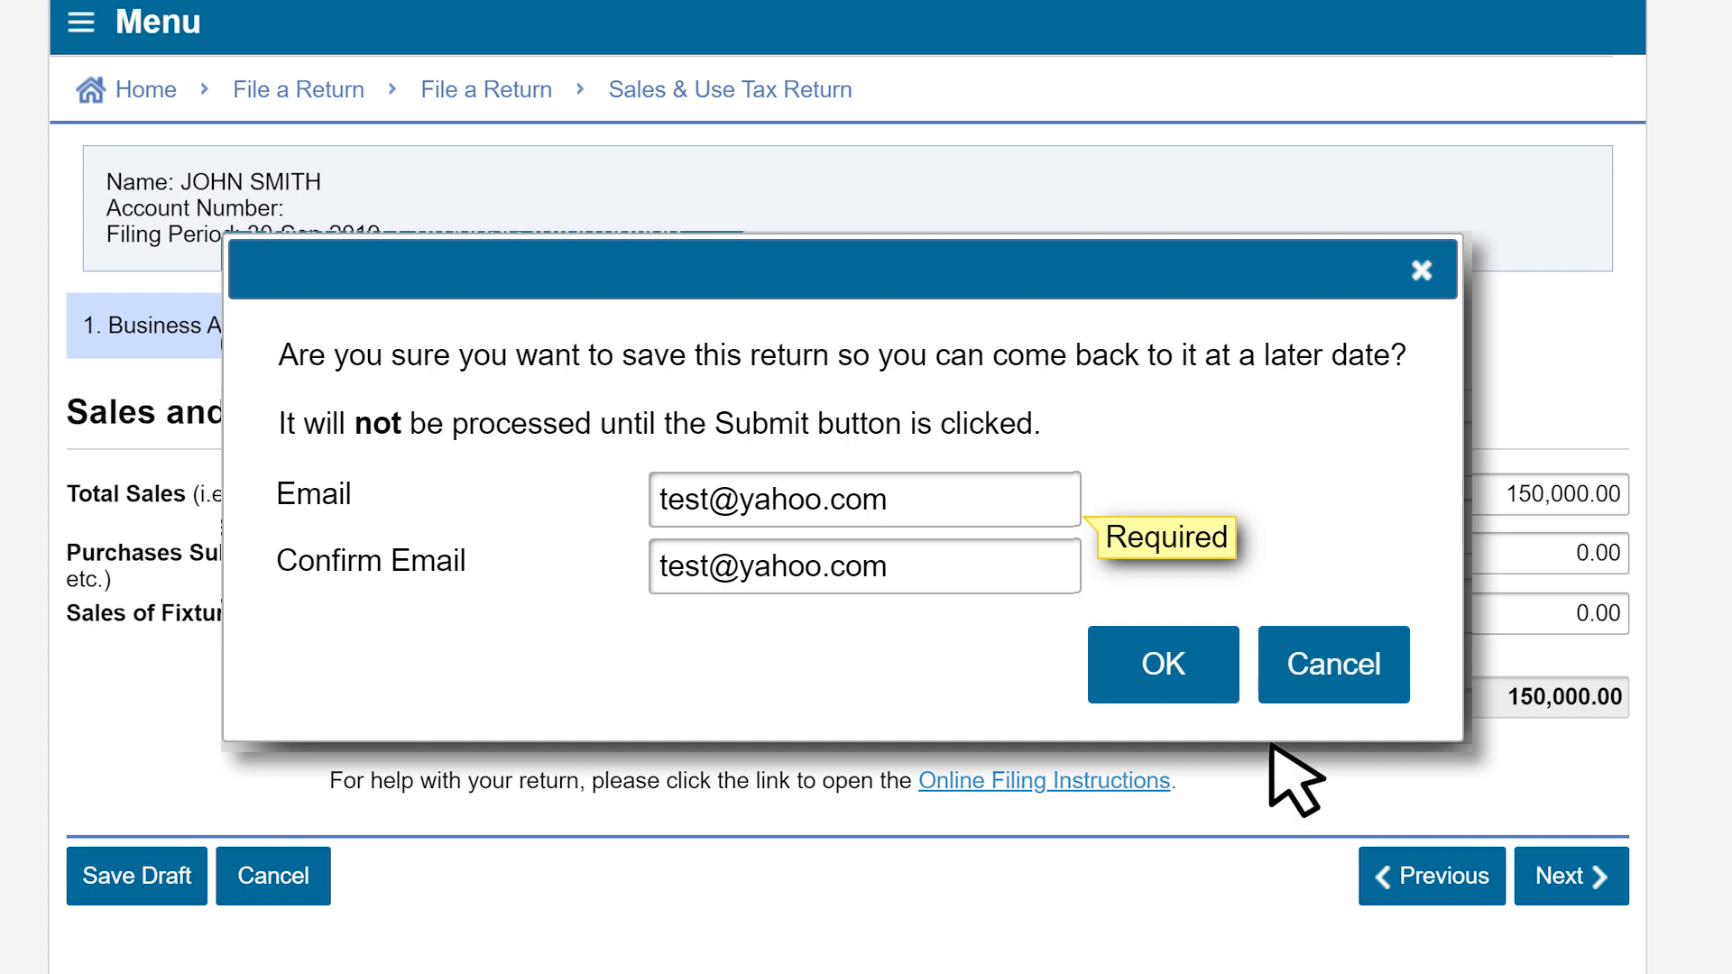
click(1224, 671)
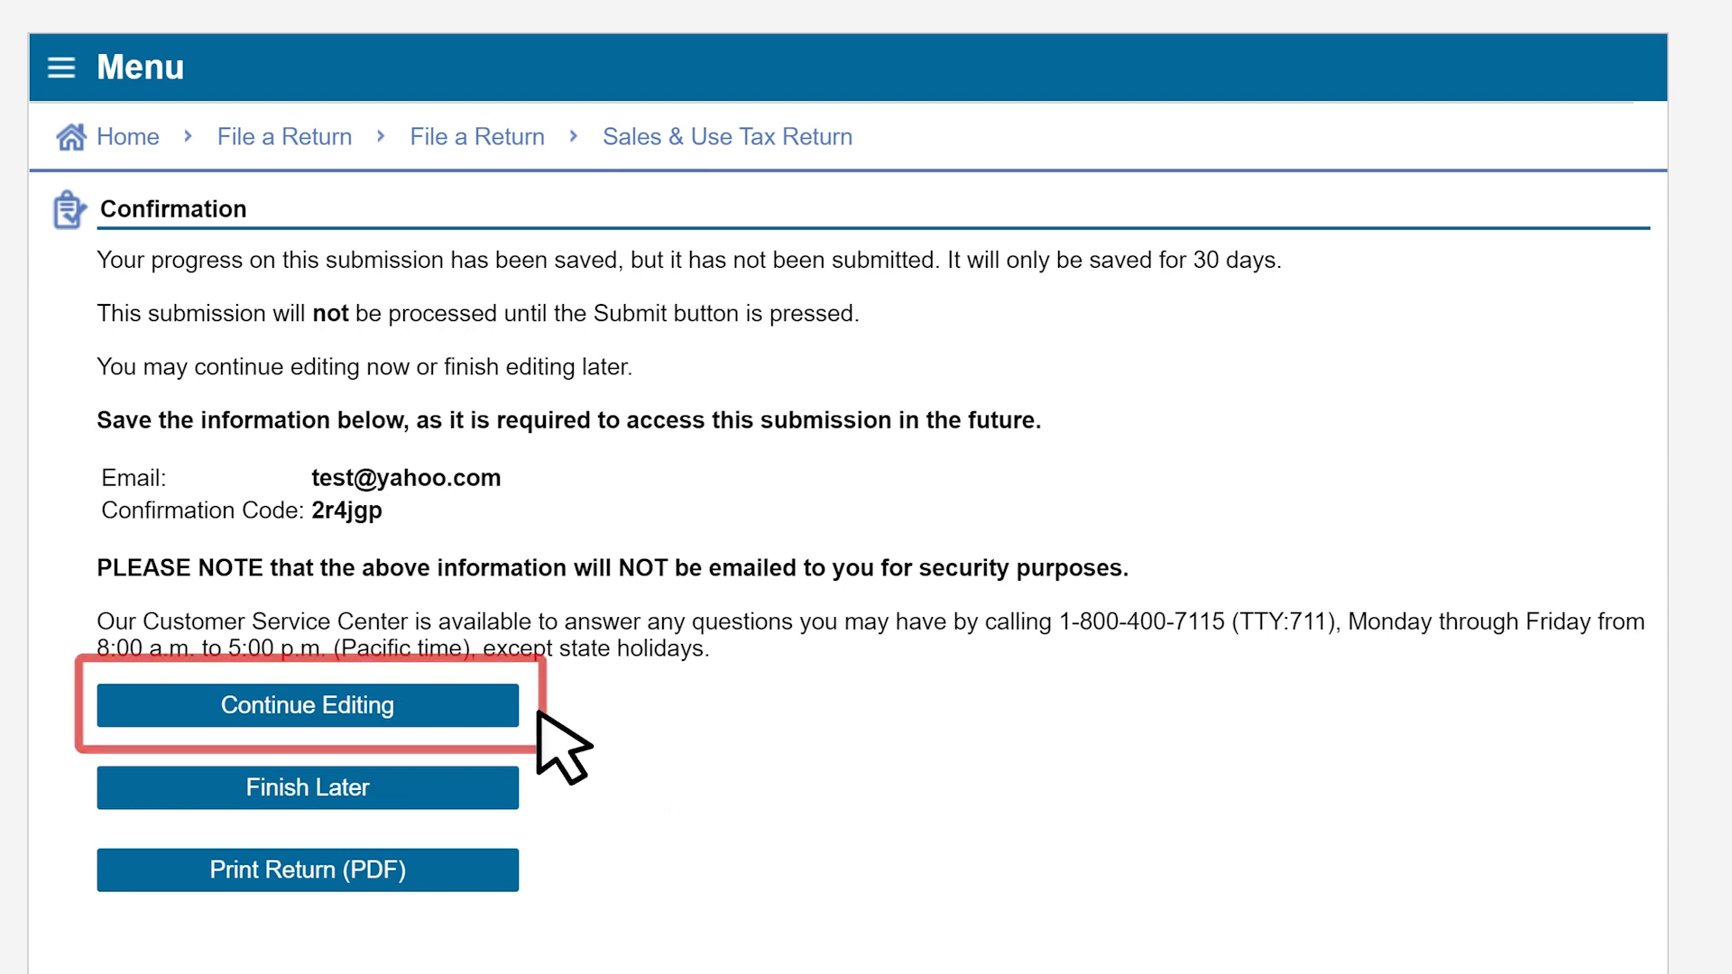
click(499, 700)
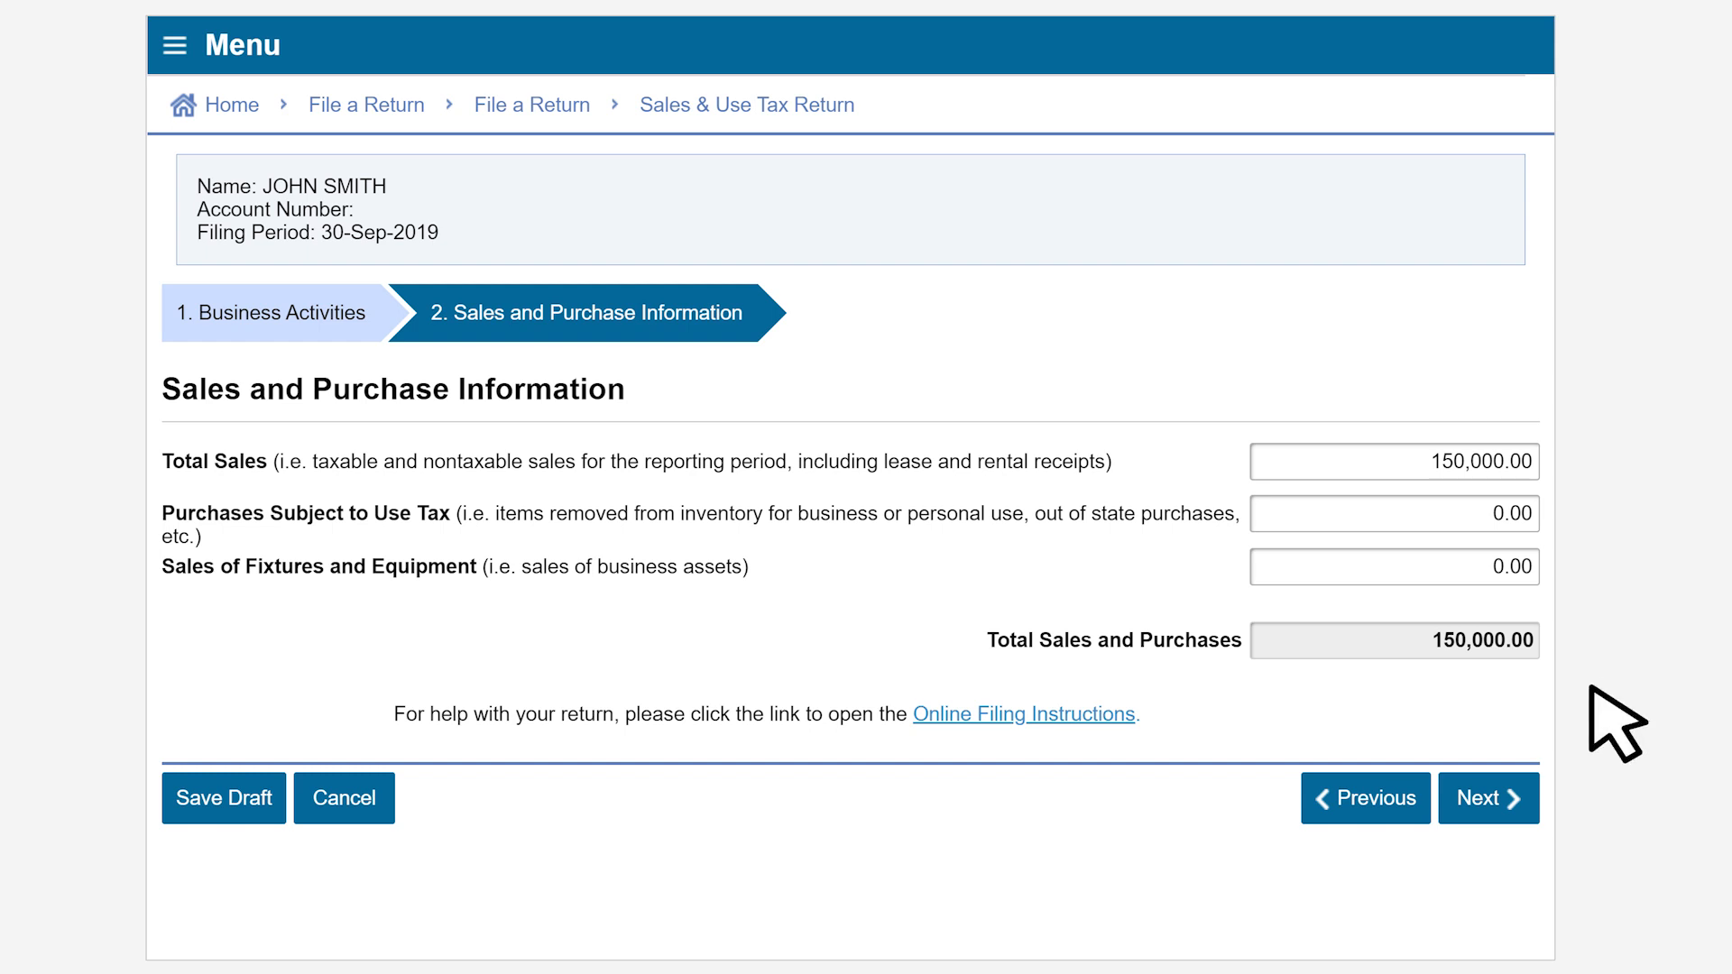
Enter 12,385.00 as sales tax included in Total Sales, keeping fair ground sales at 0.00 and No for adjustments, credits and partial exemptions
click(1525, 798)
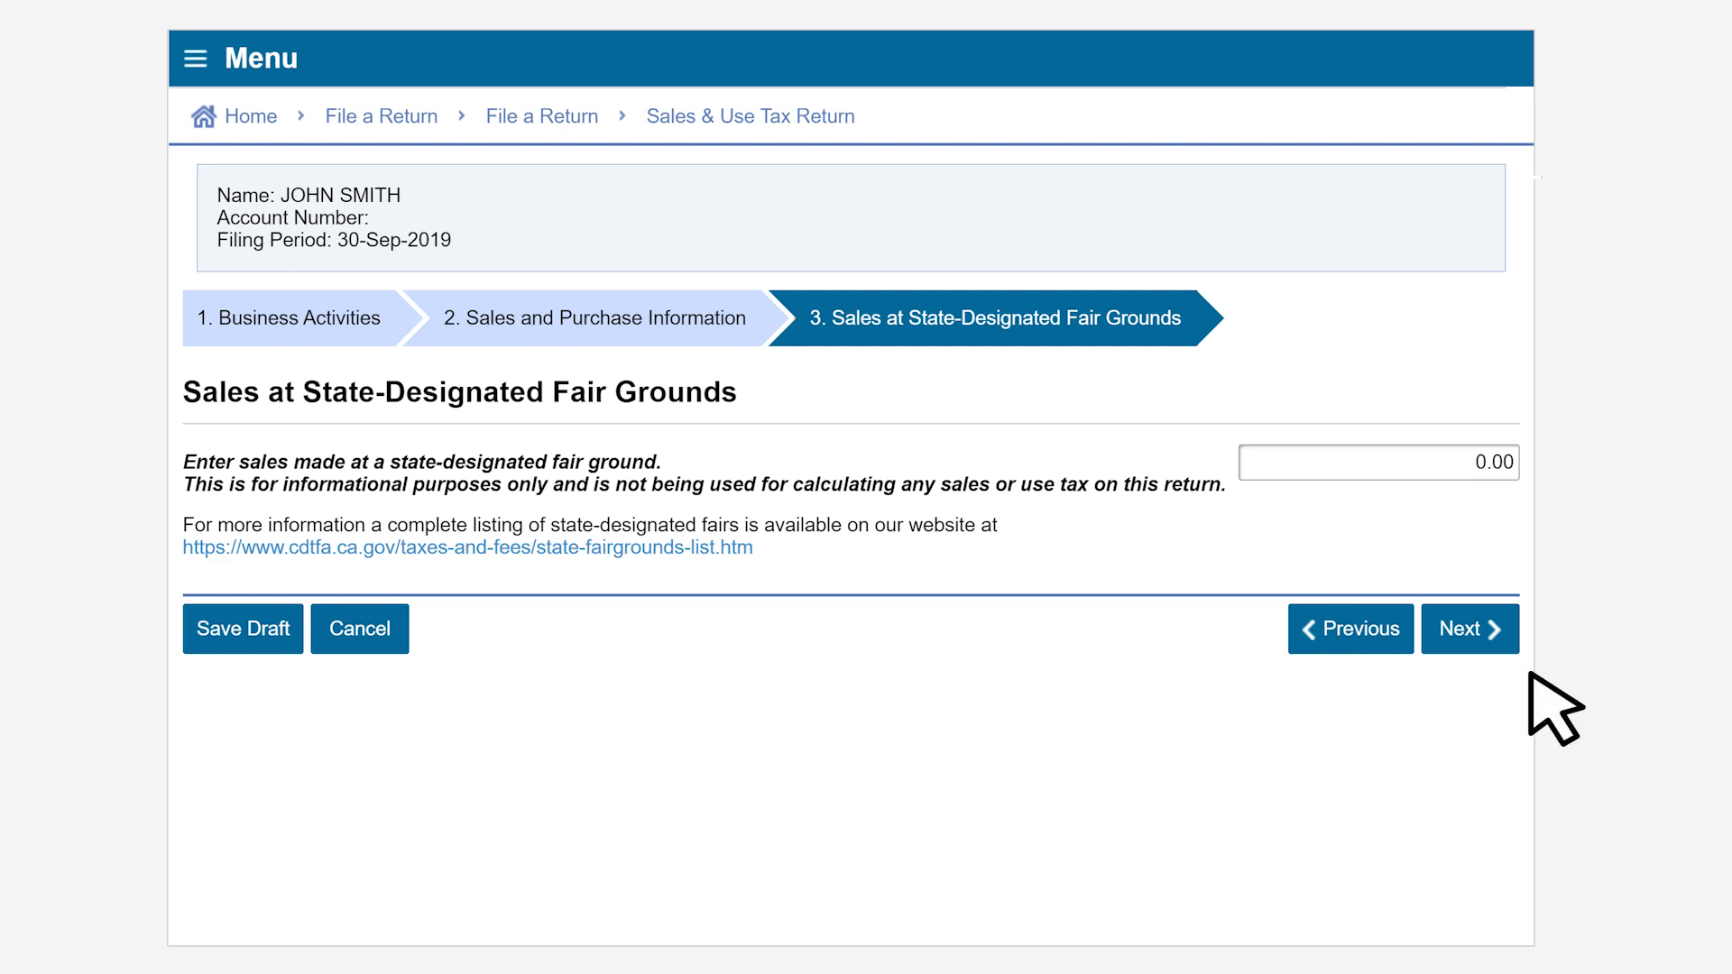
click(1499, 632)
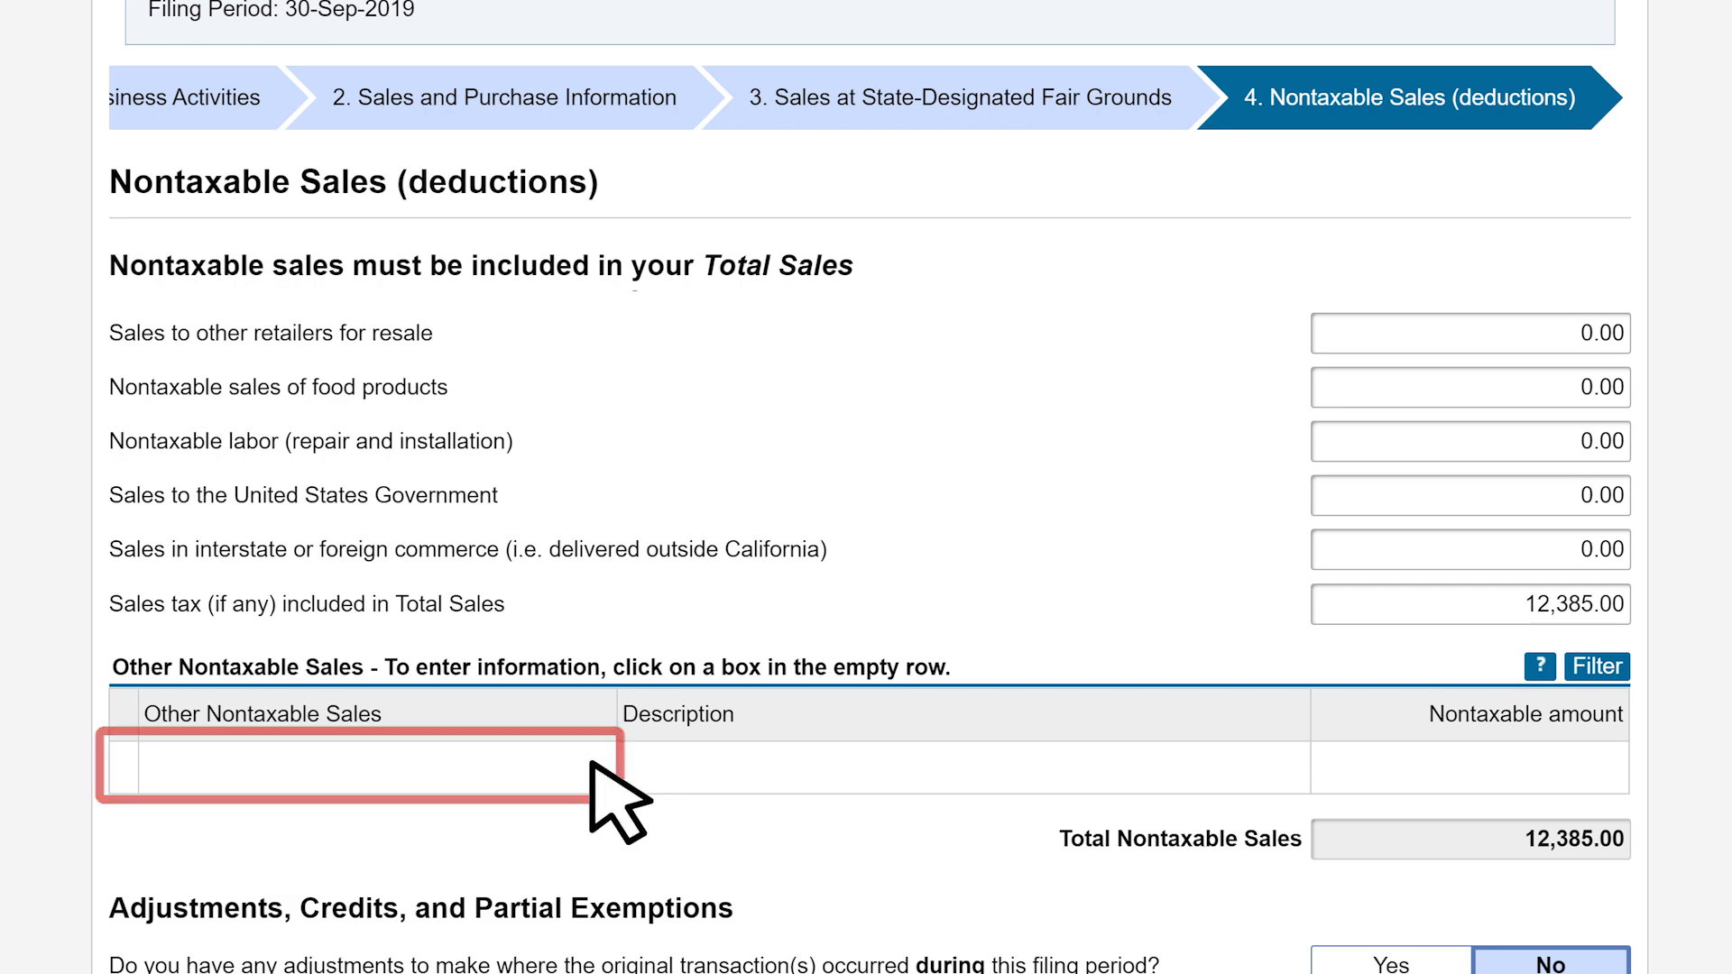
scroll(618, 803, down, 6)
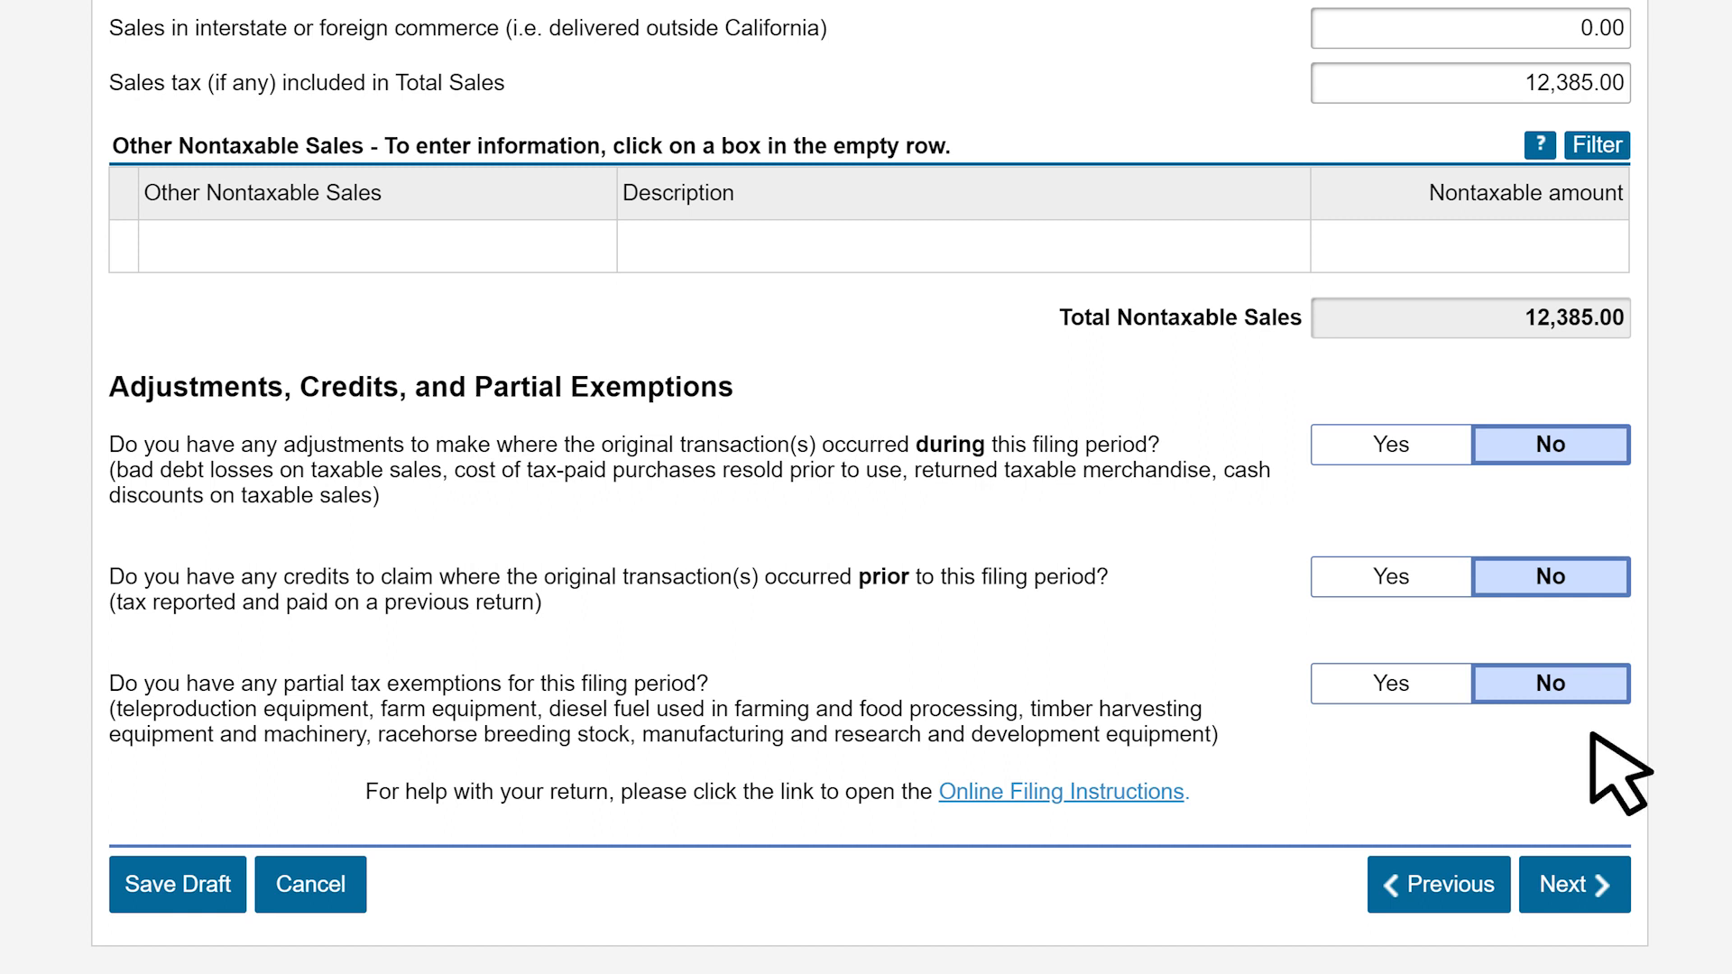
click(1598, 866)
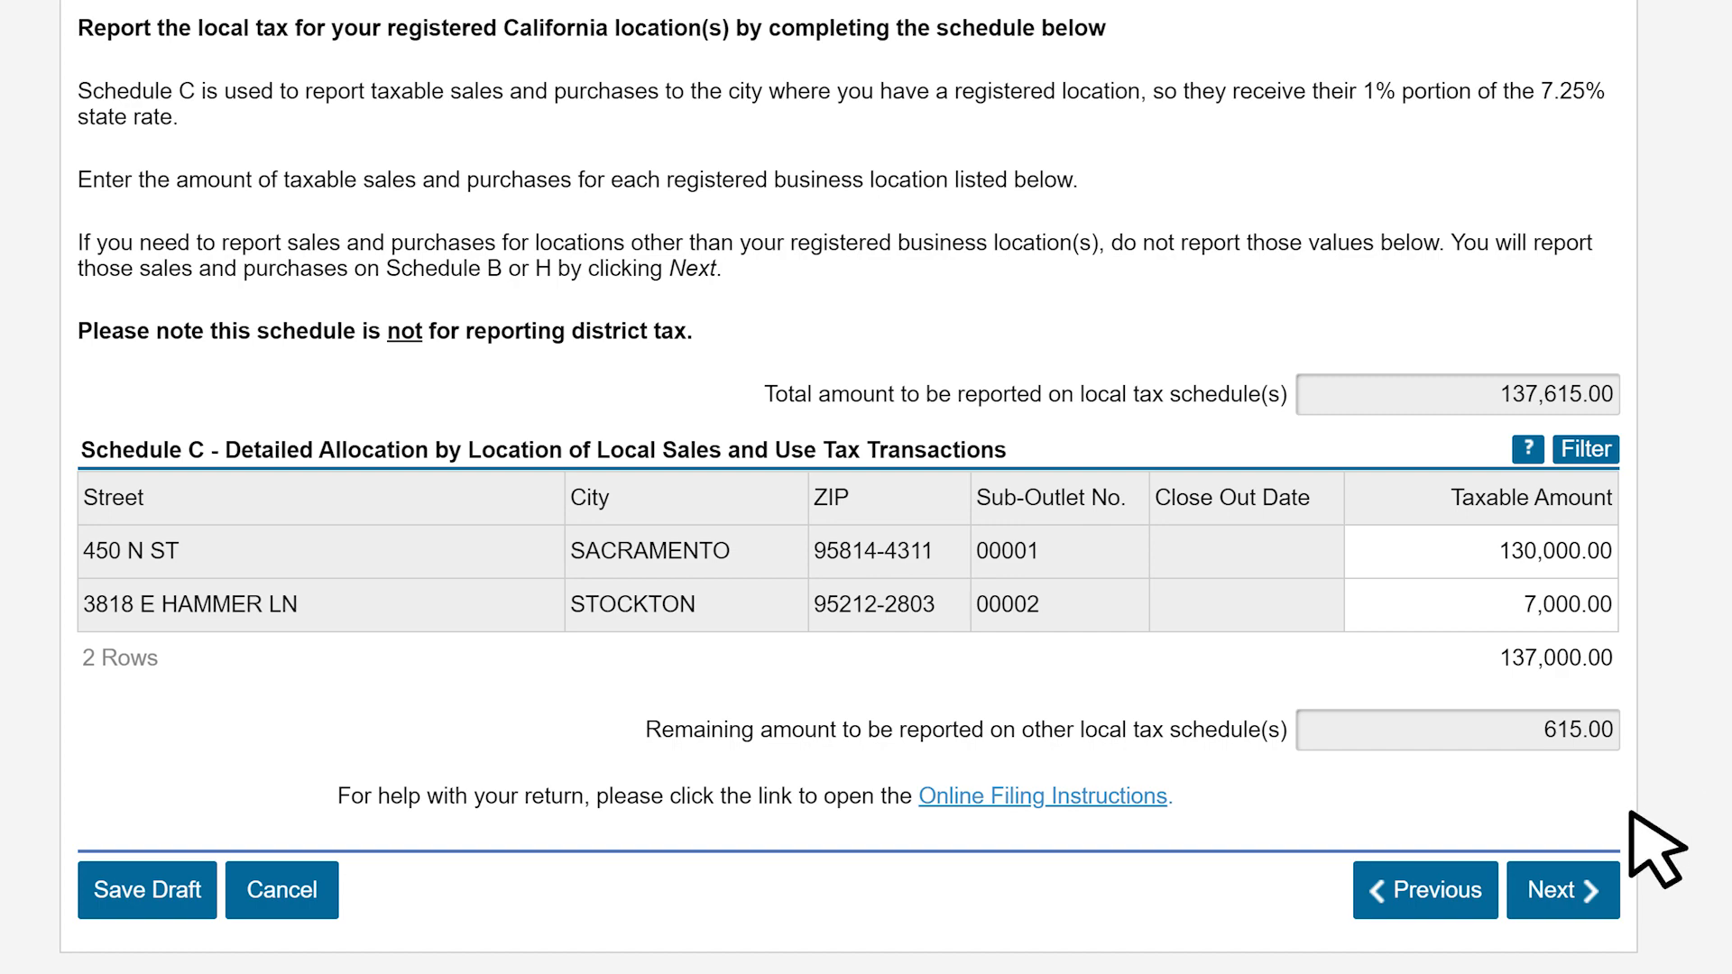
Allocate 130,000.00 to Sacramento and 7,000.00 to Stockton on Schedule C, and answer Yes to reporting sales on Schedule B
click(1608, 891)
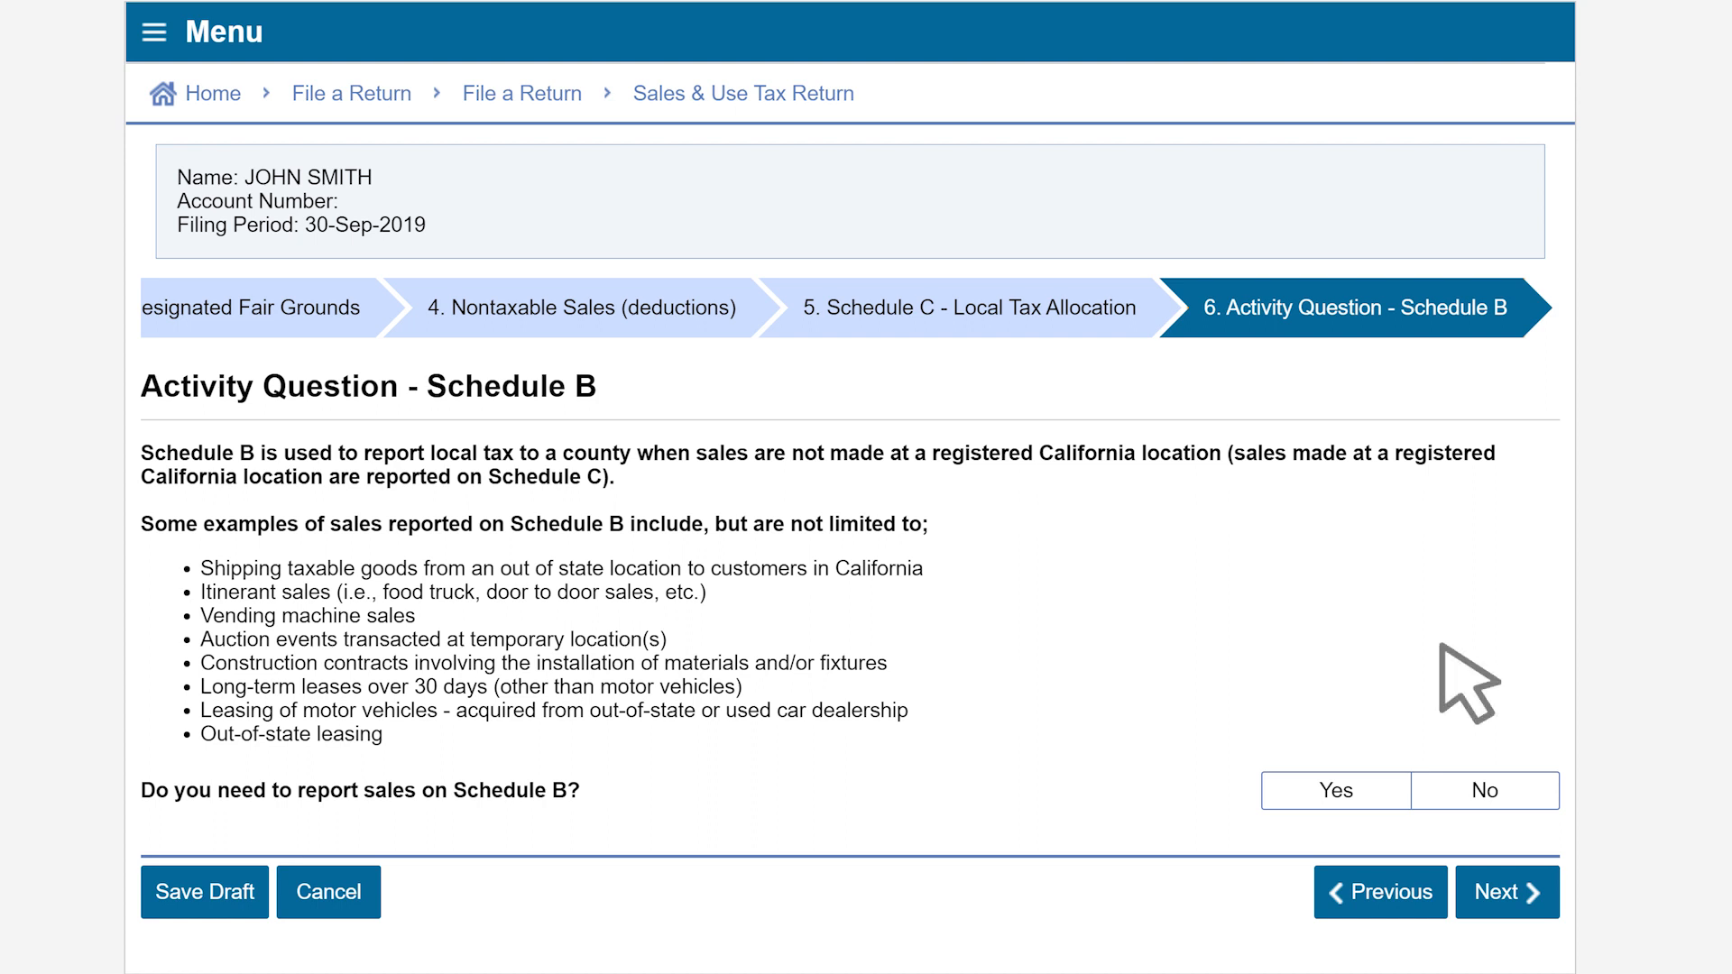
click(1389, 791)
click(1389, 787)
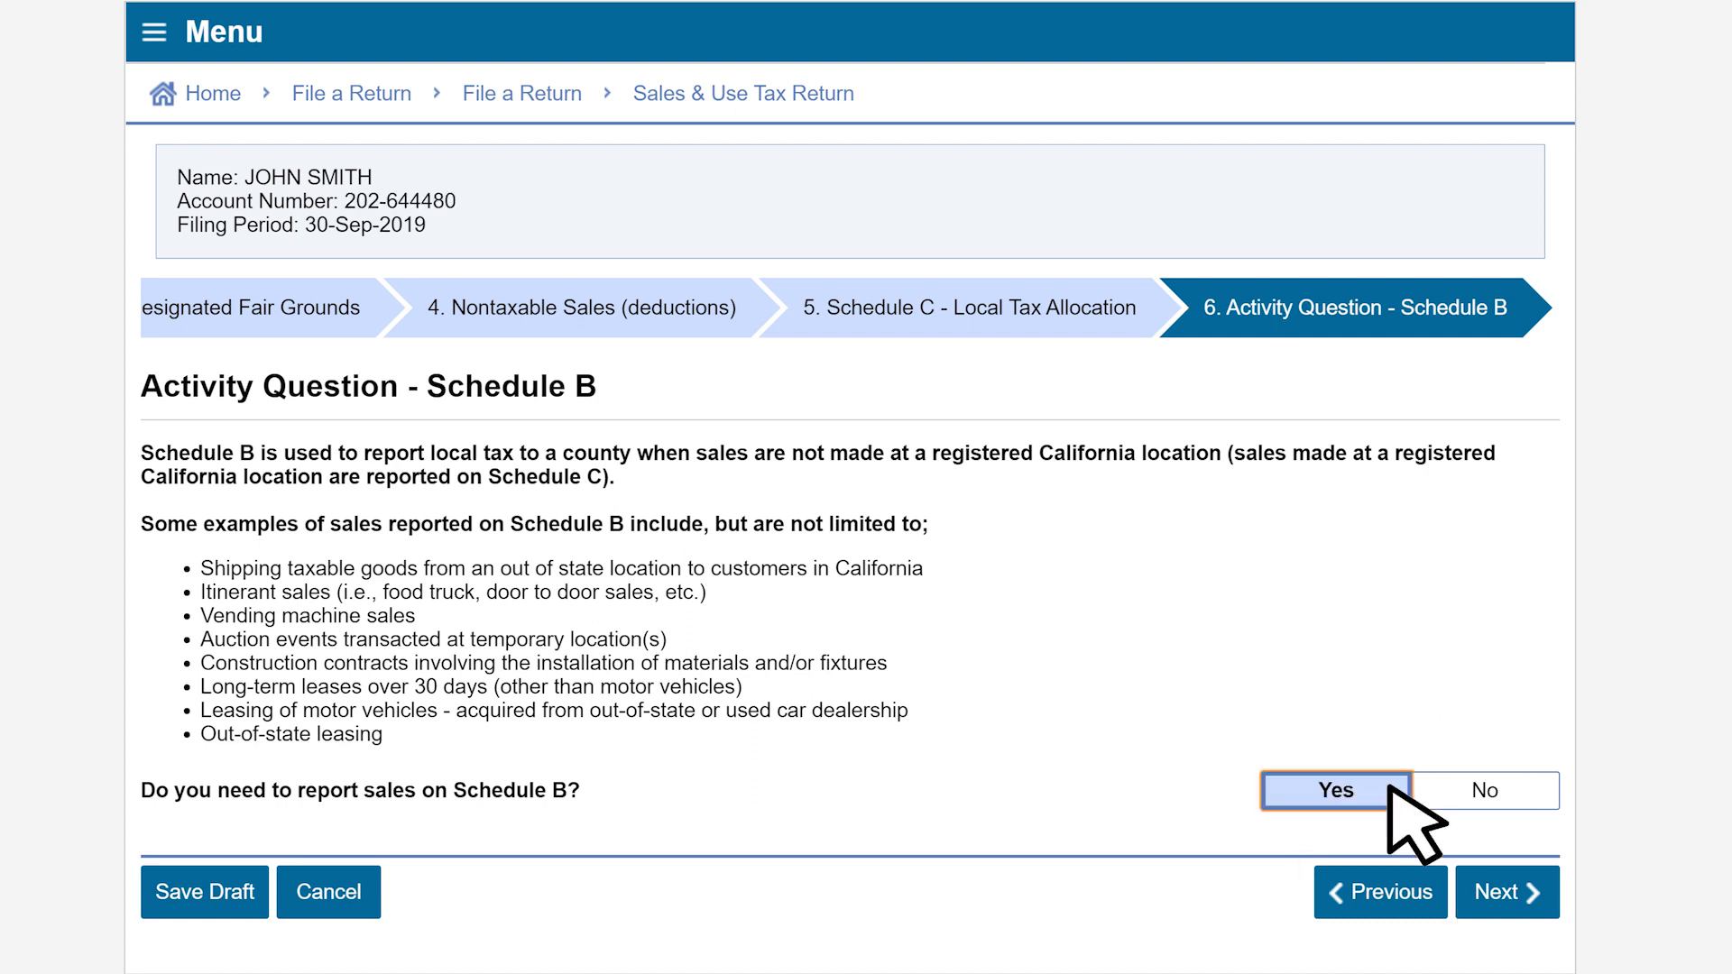
click(1531, 889)
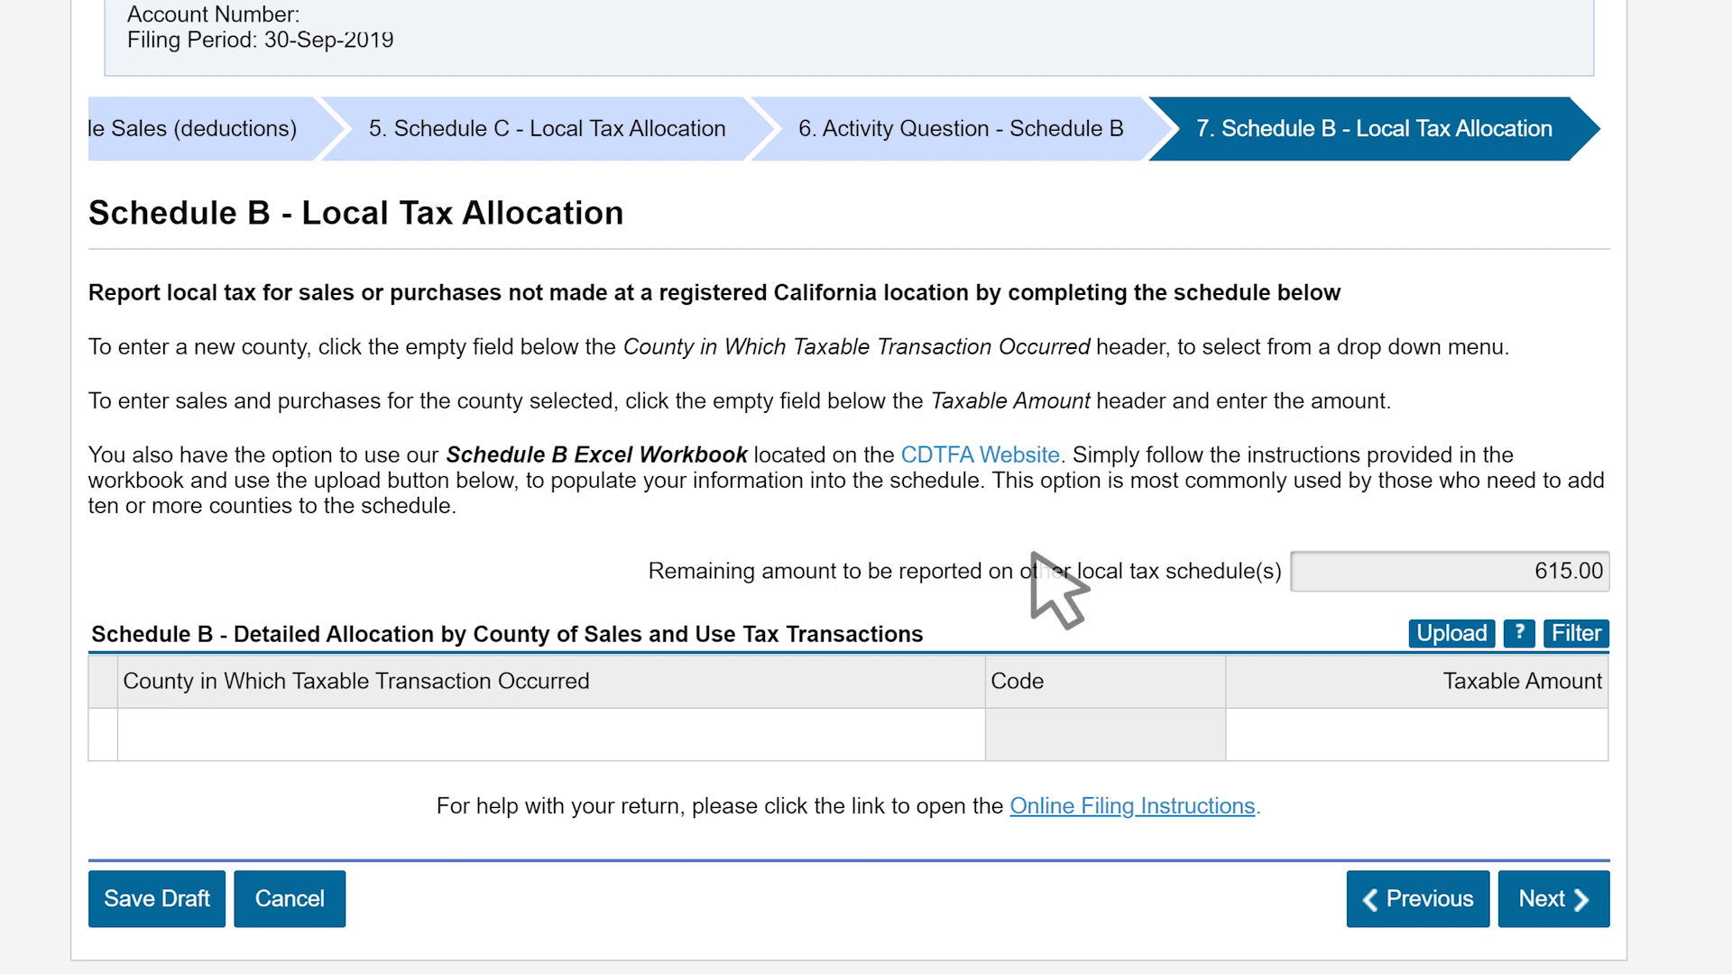
Add Alameda County to Schedule B with a taxable amount of 615.00 and proceed with the return
click(958, 735)
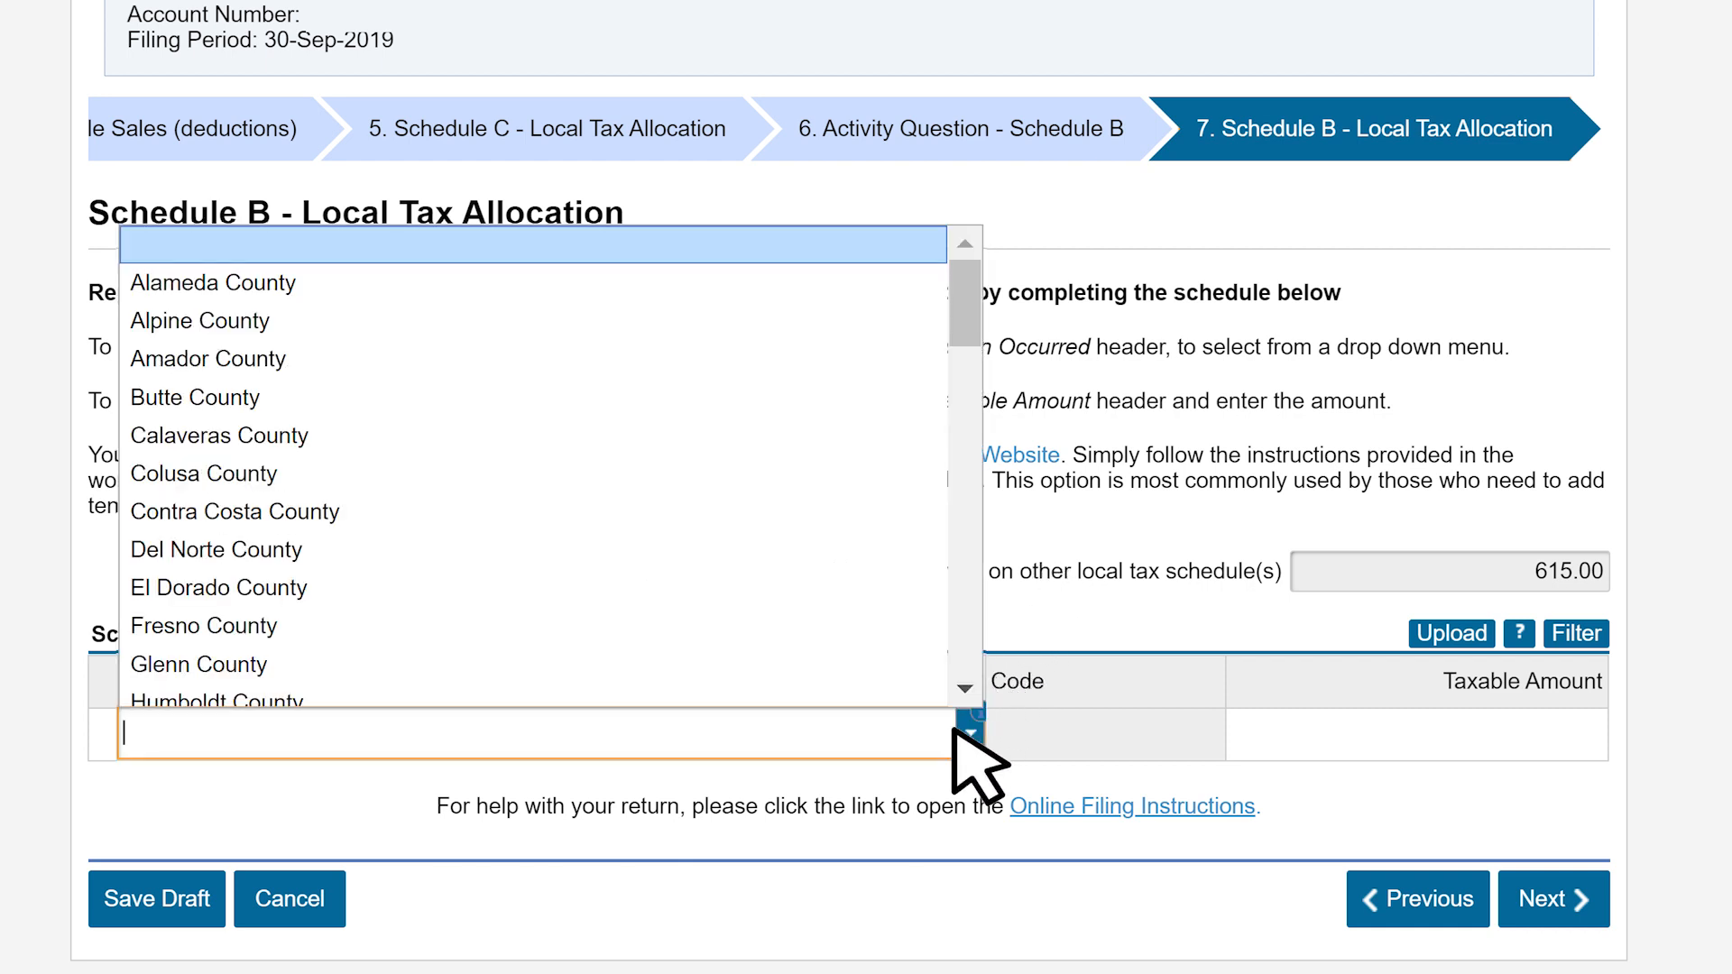
click(292, 280)
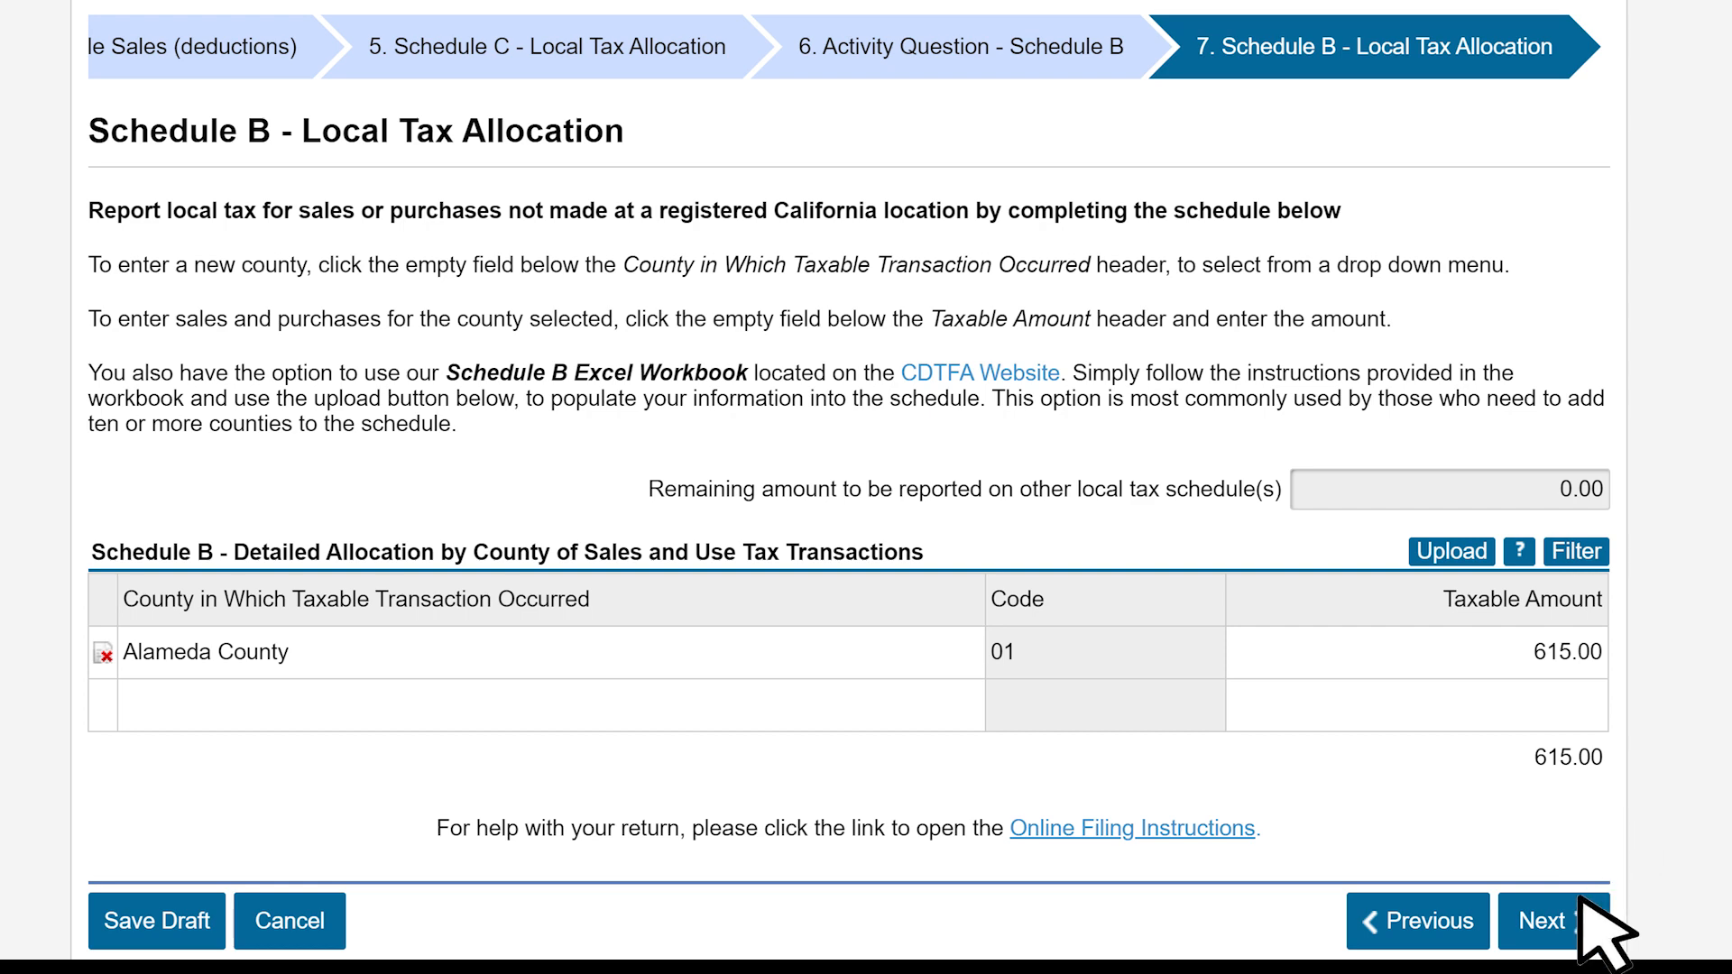
click(1544, 919)
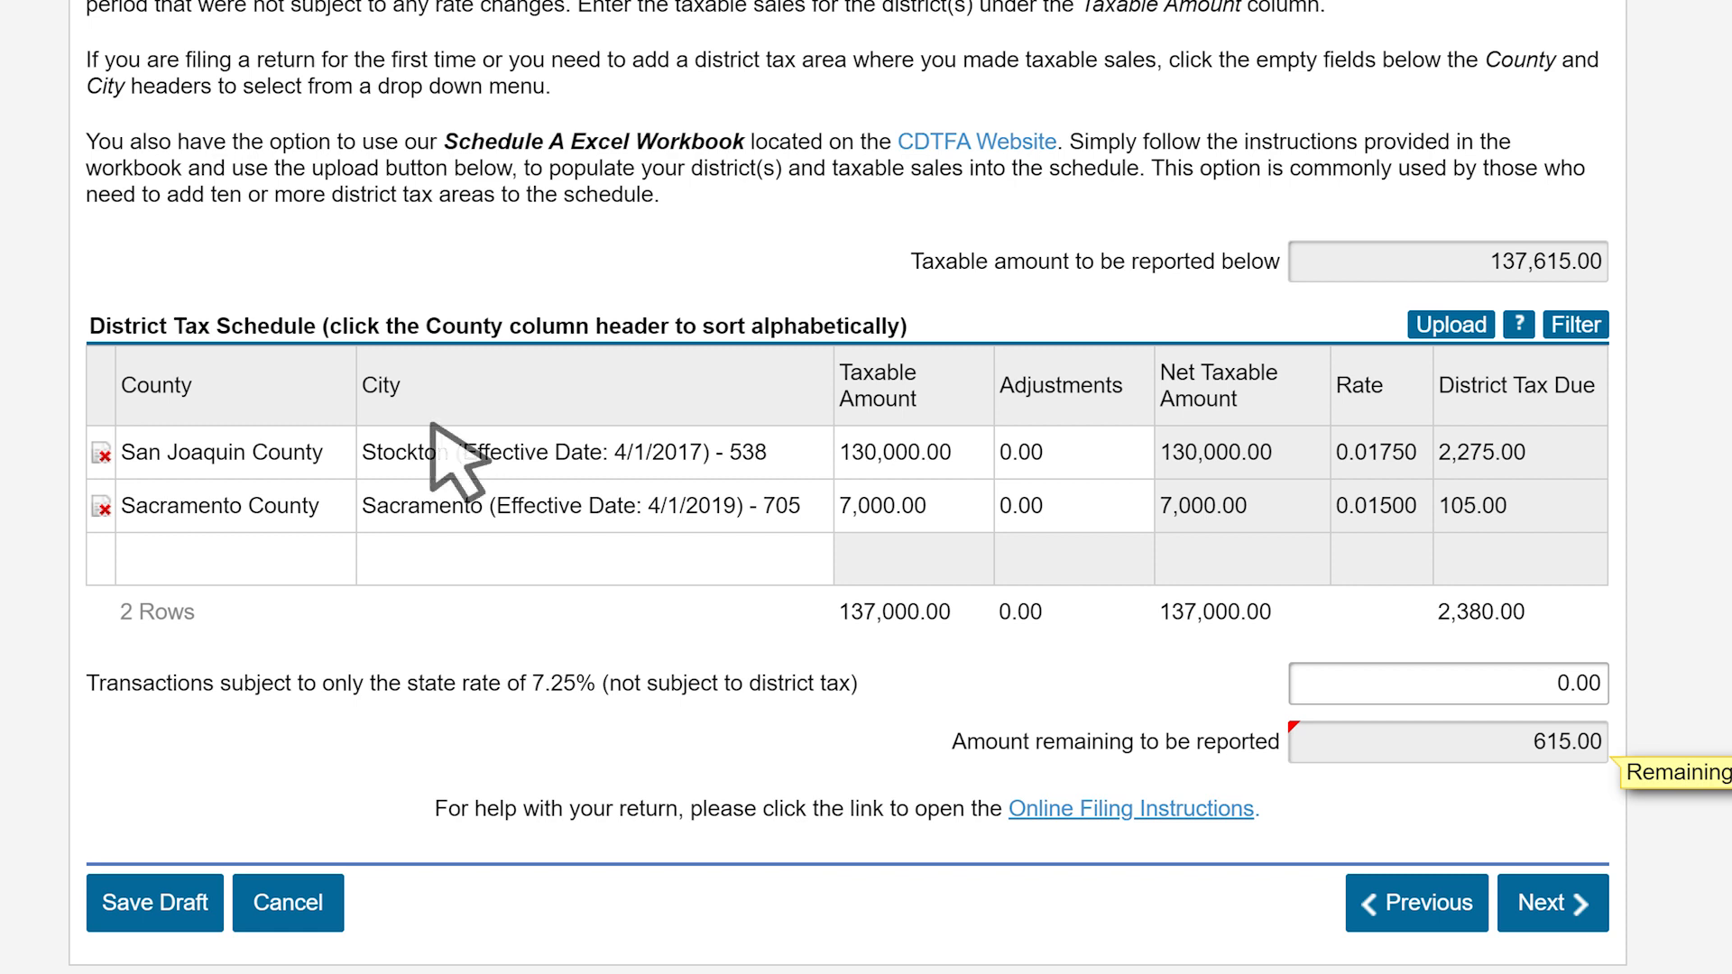
Add Alameda County with city Alameda (Effective Date: 4/1/2019) - 648 and a taxable amount of 615.00 to the District Tax Schedule
click(330, 555)
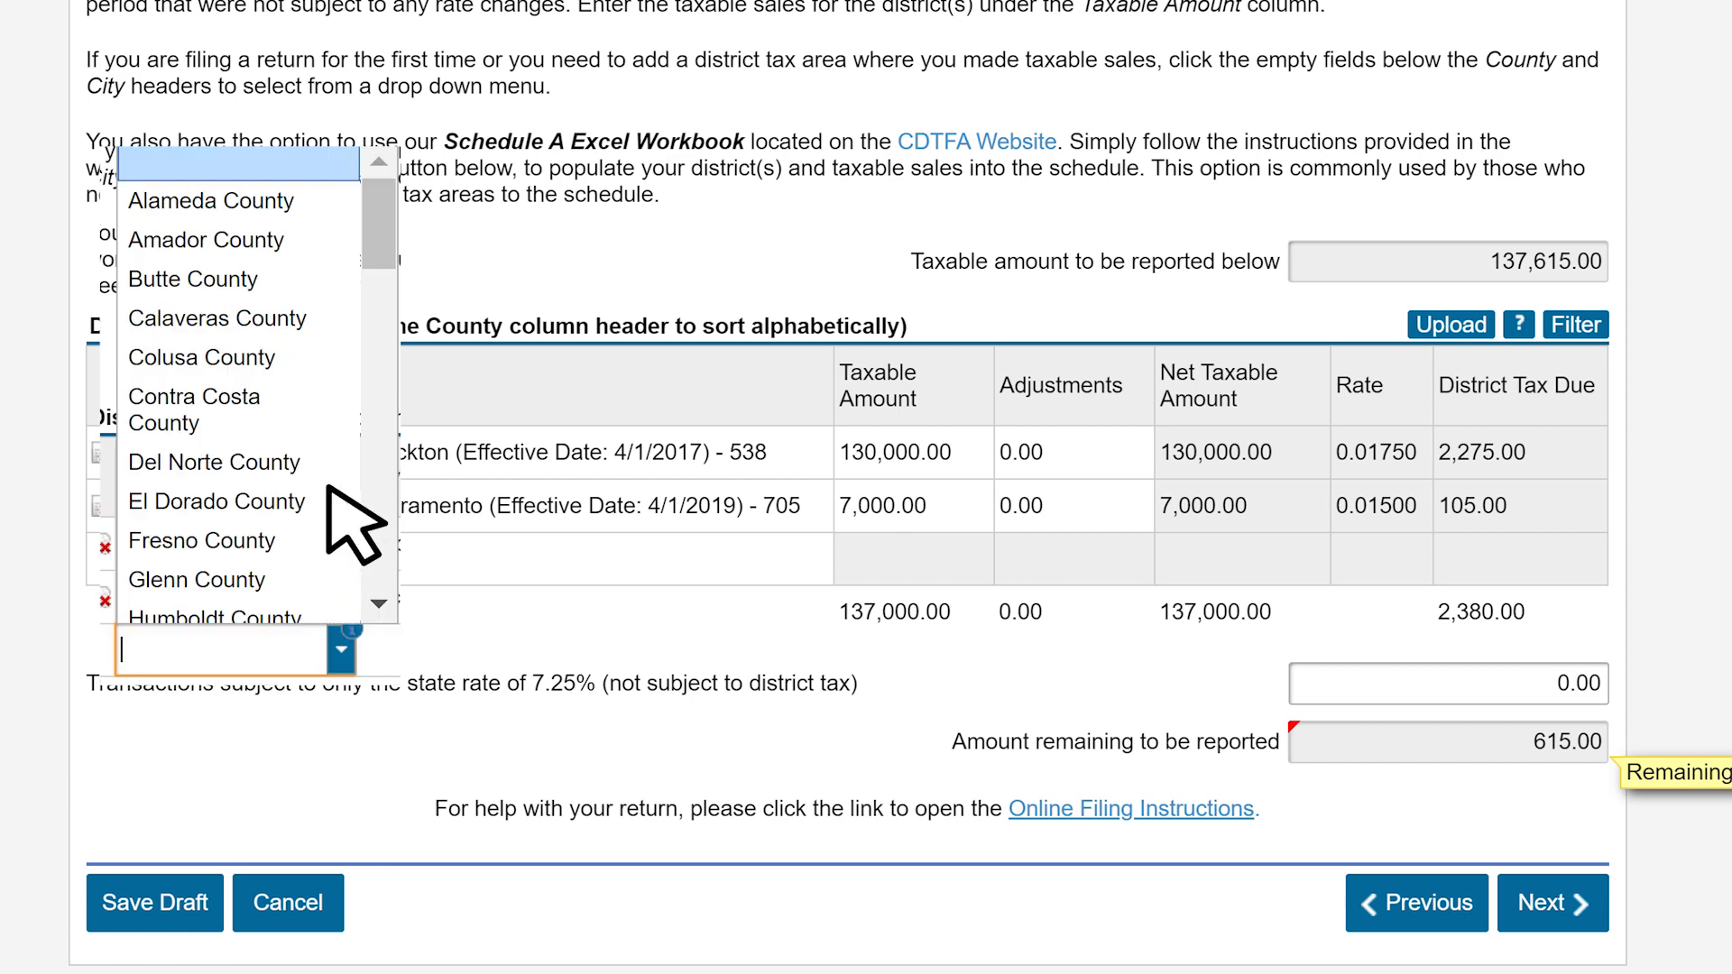
click(332, 201)
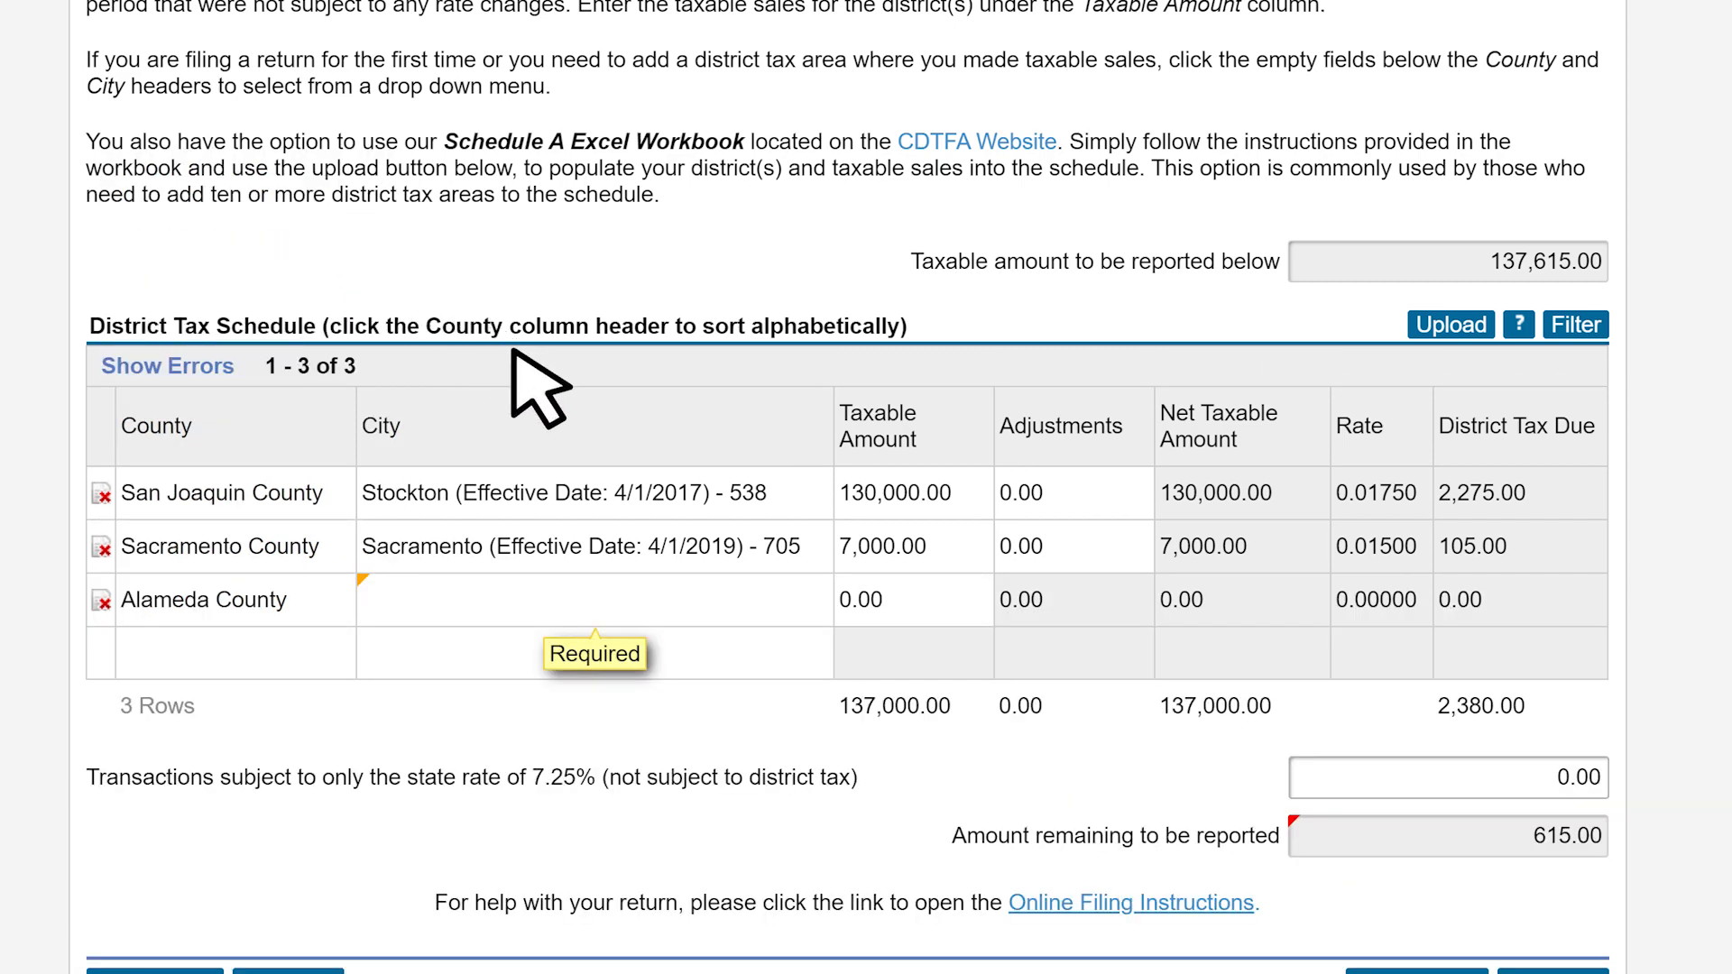
click(806, 599)
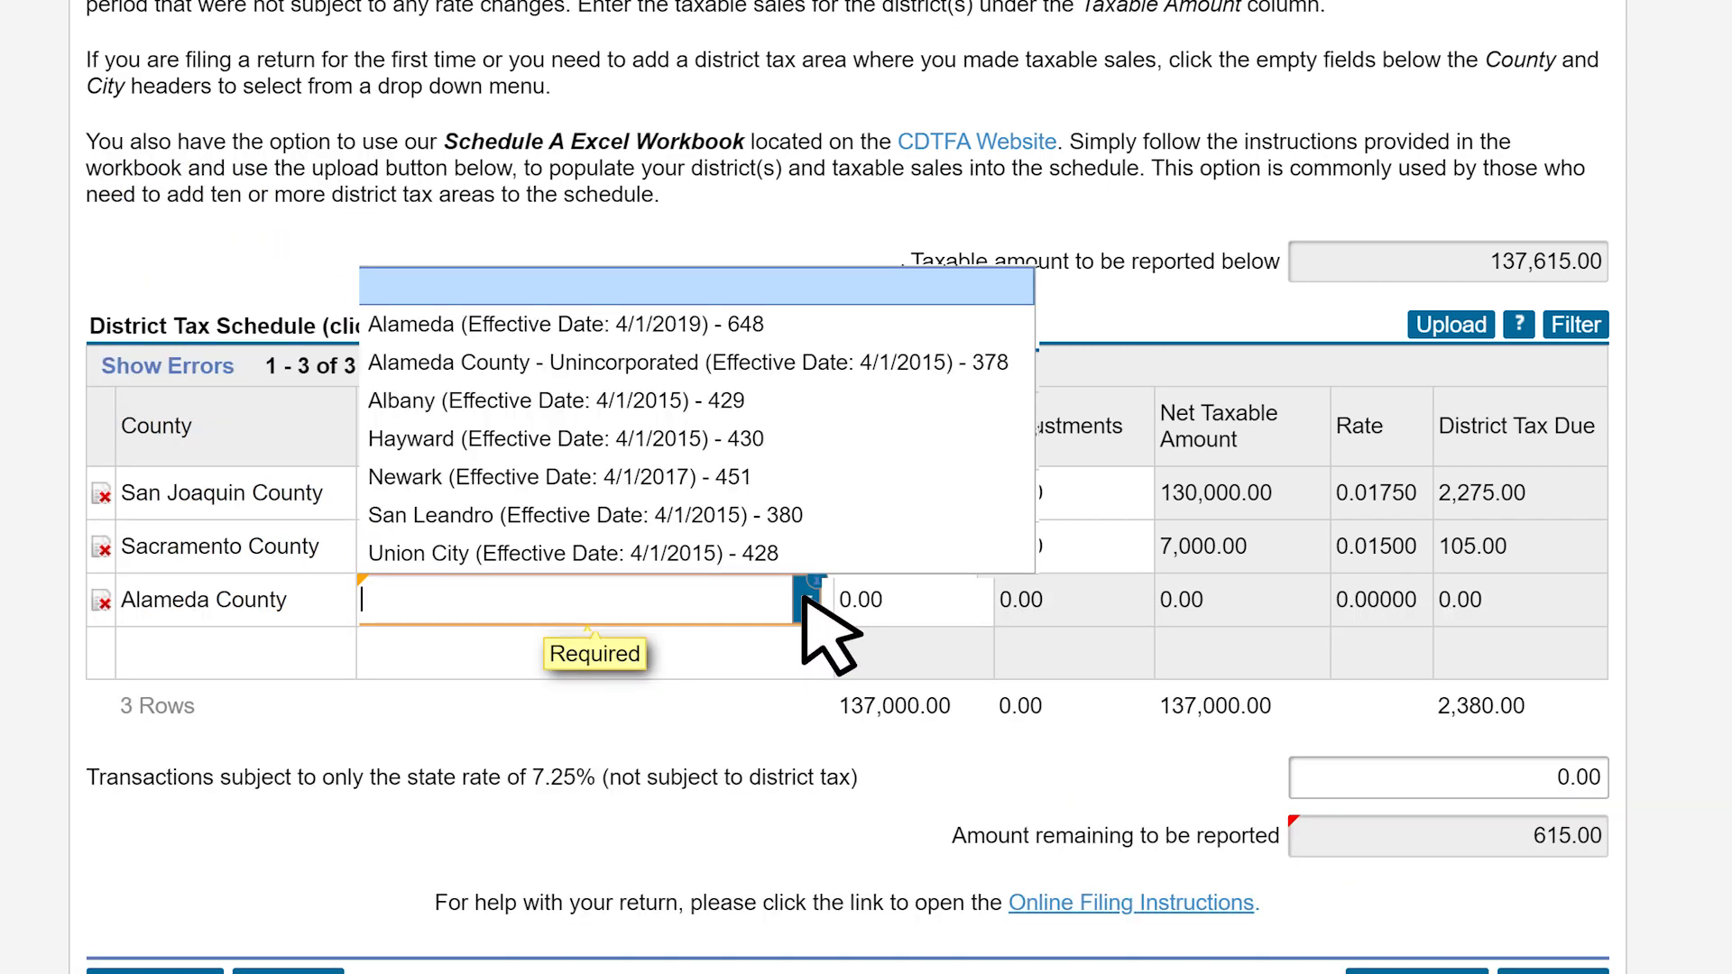
click(806, 352)
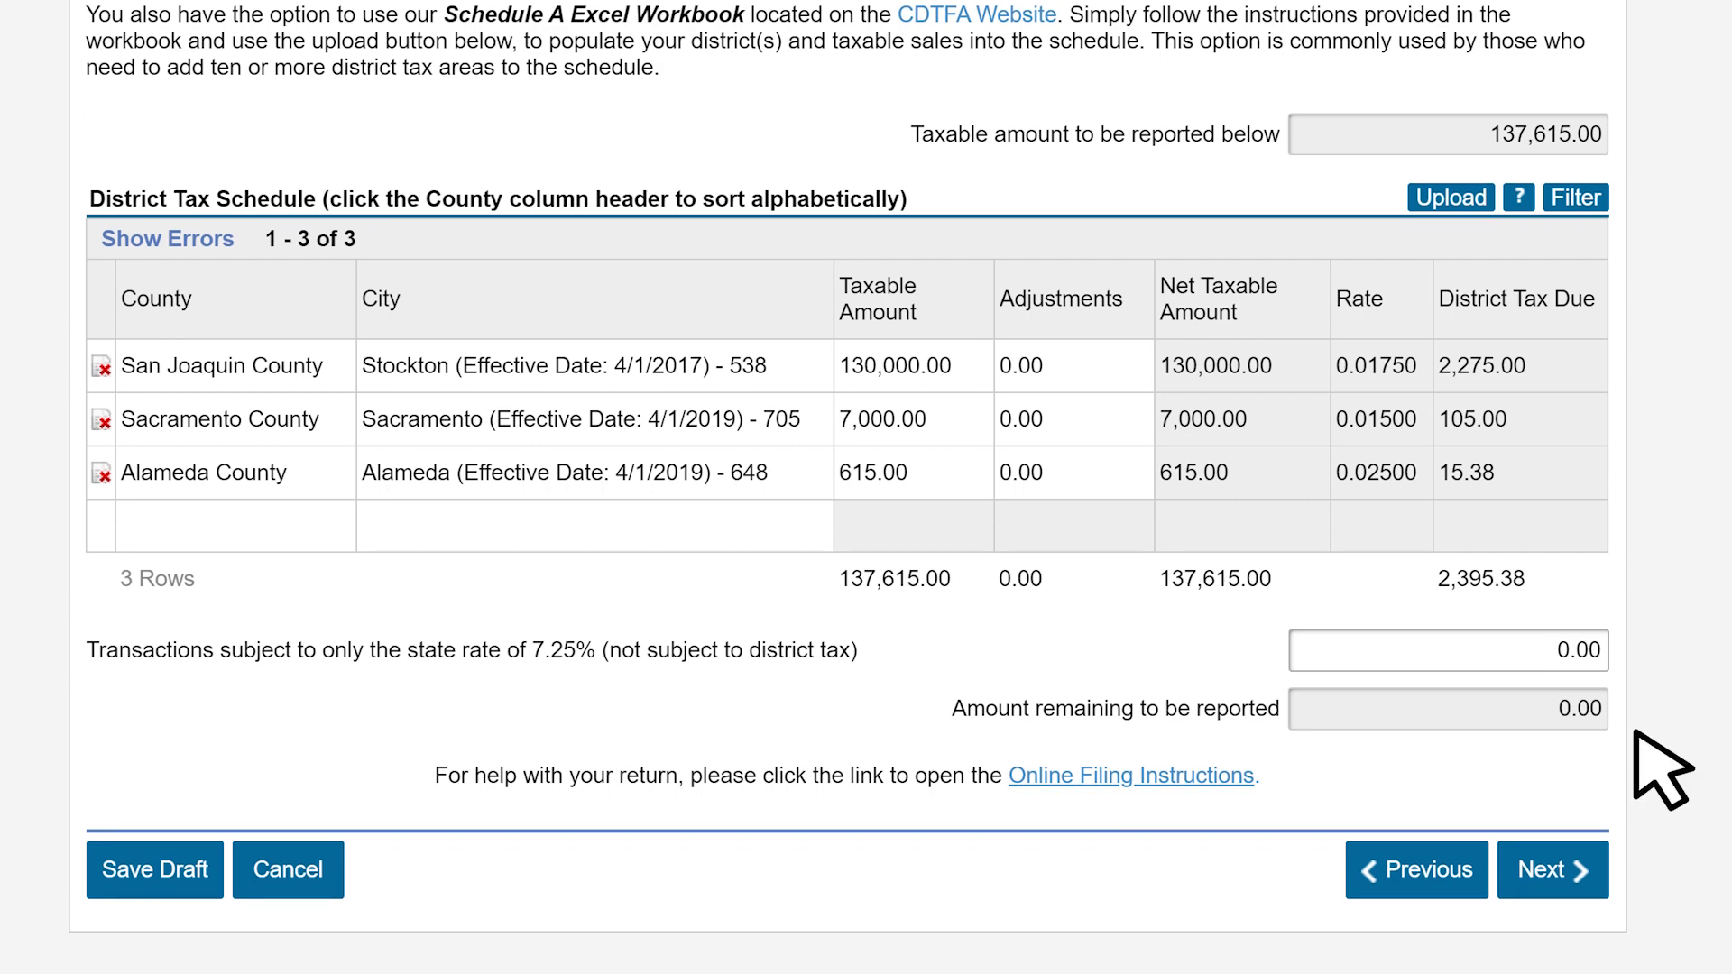
click(1593, 866)
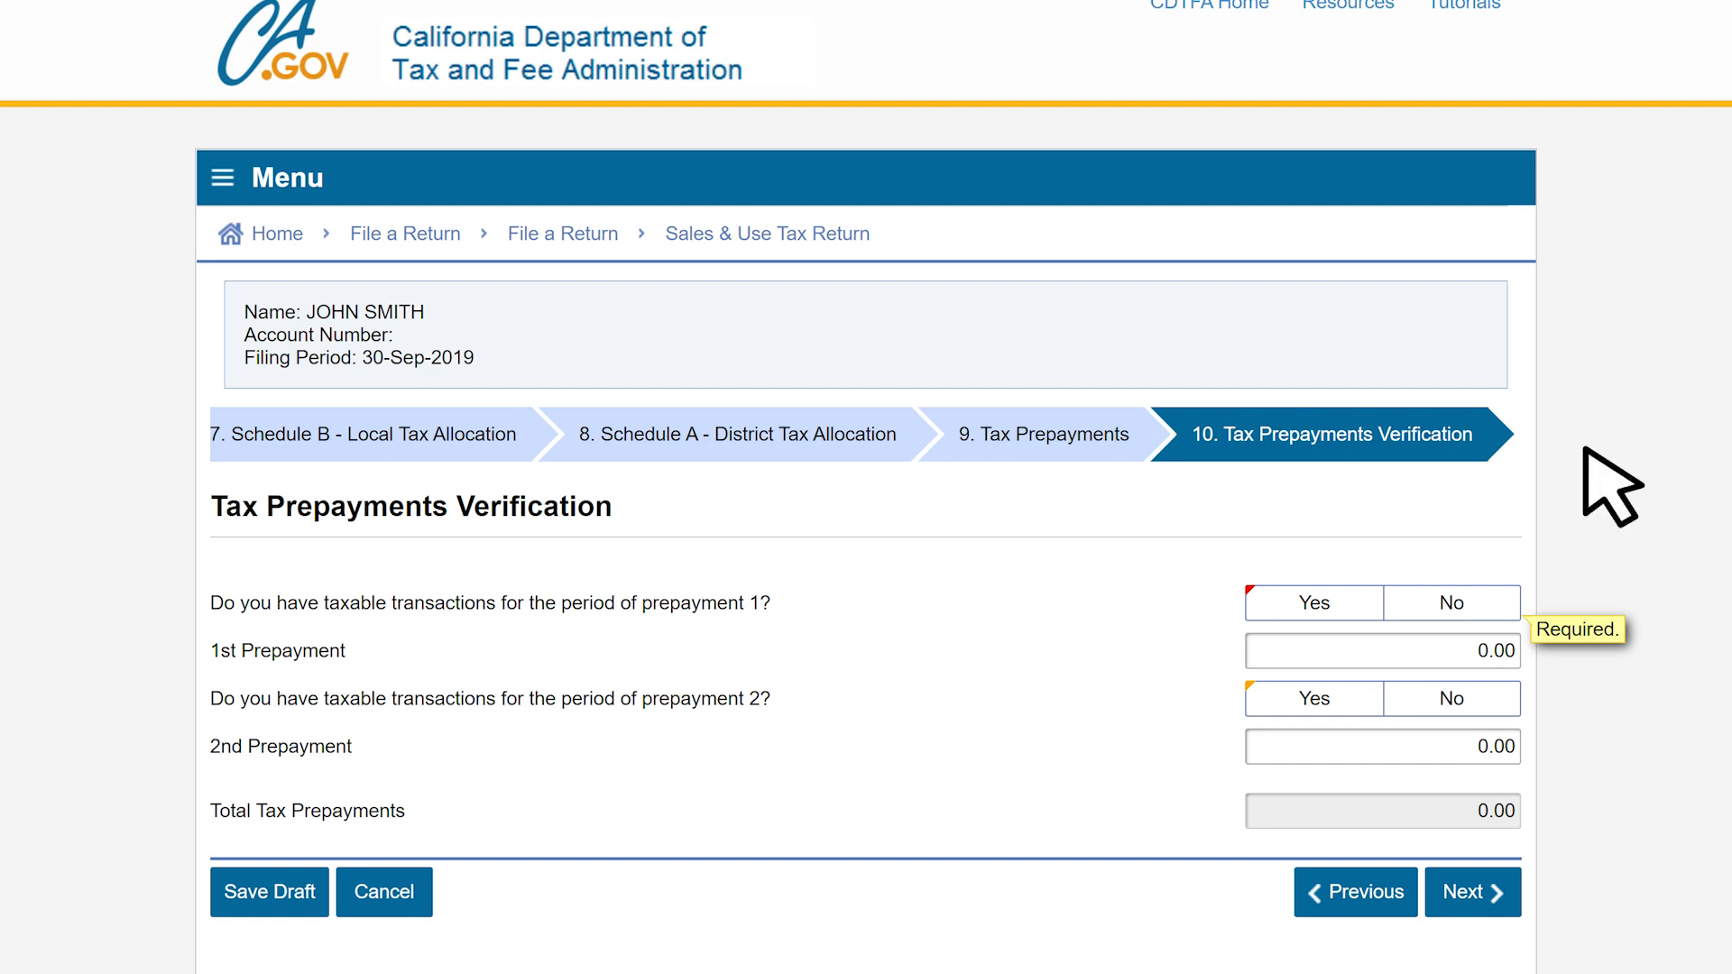
Answer No to taxable transactions for prepayment periods 1 and 2, and keep Excess Tax Collected at 0.00
click(1502, 610)
click(1497, 701)
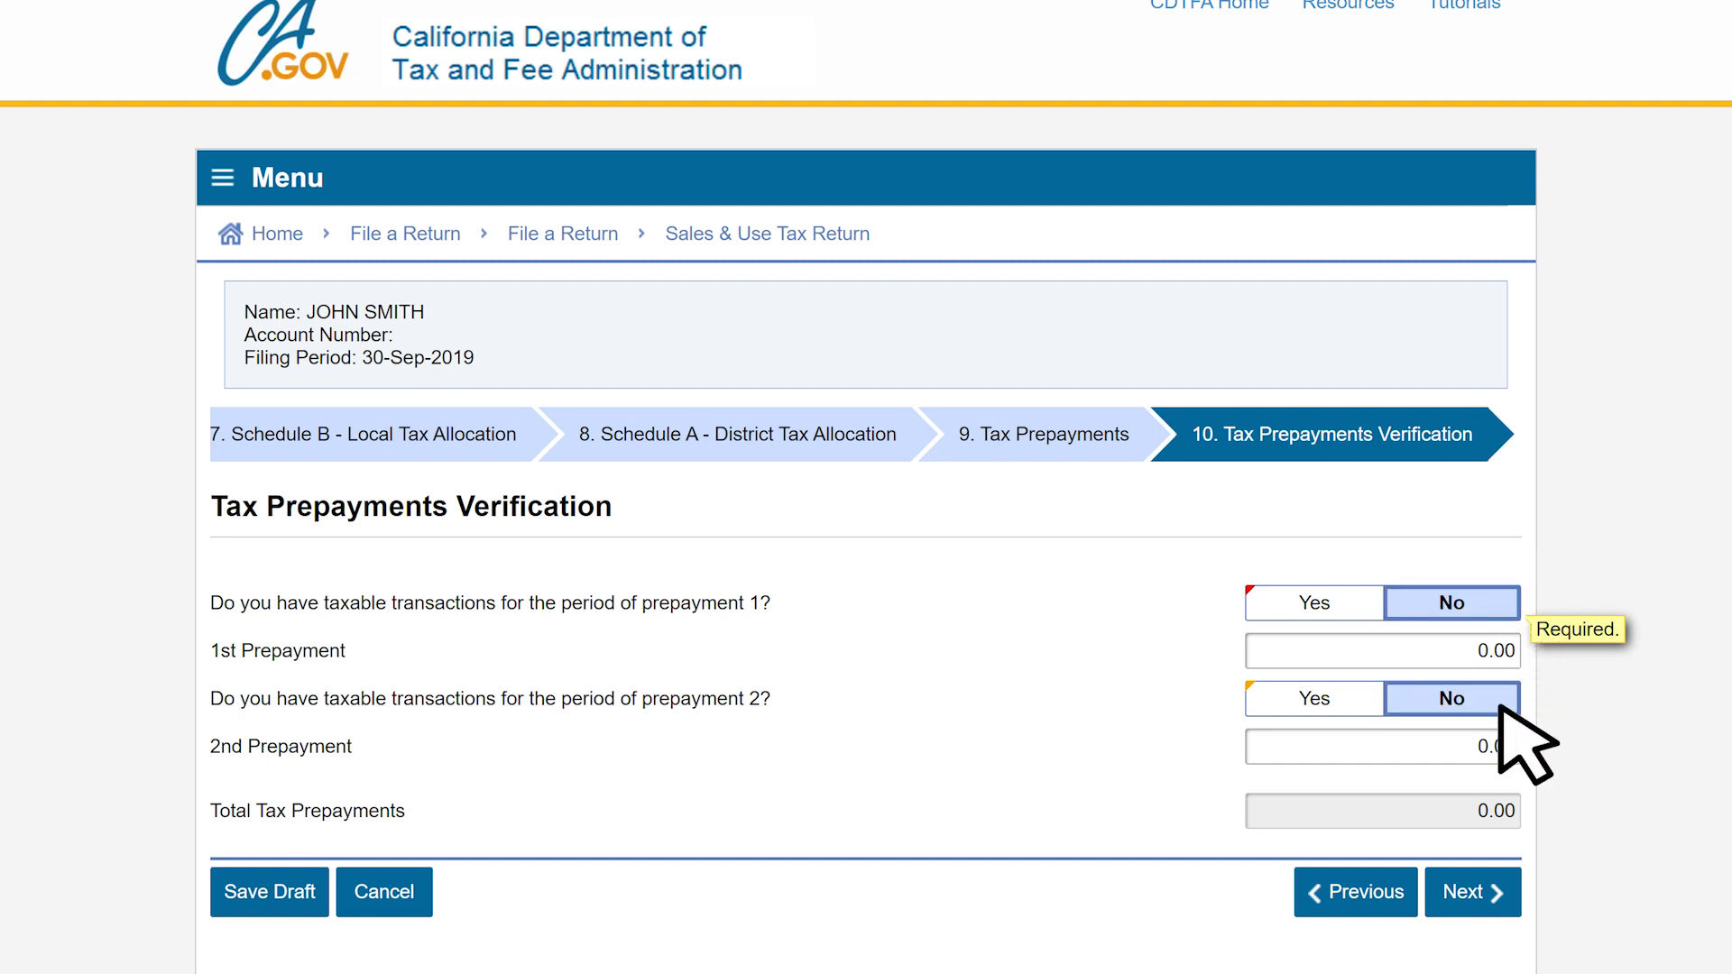
click(1500, 891)
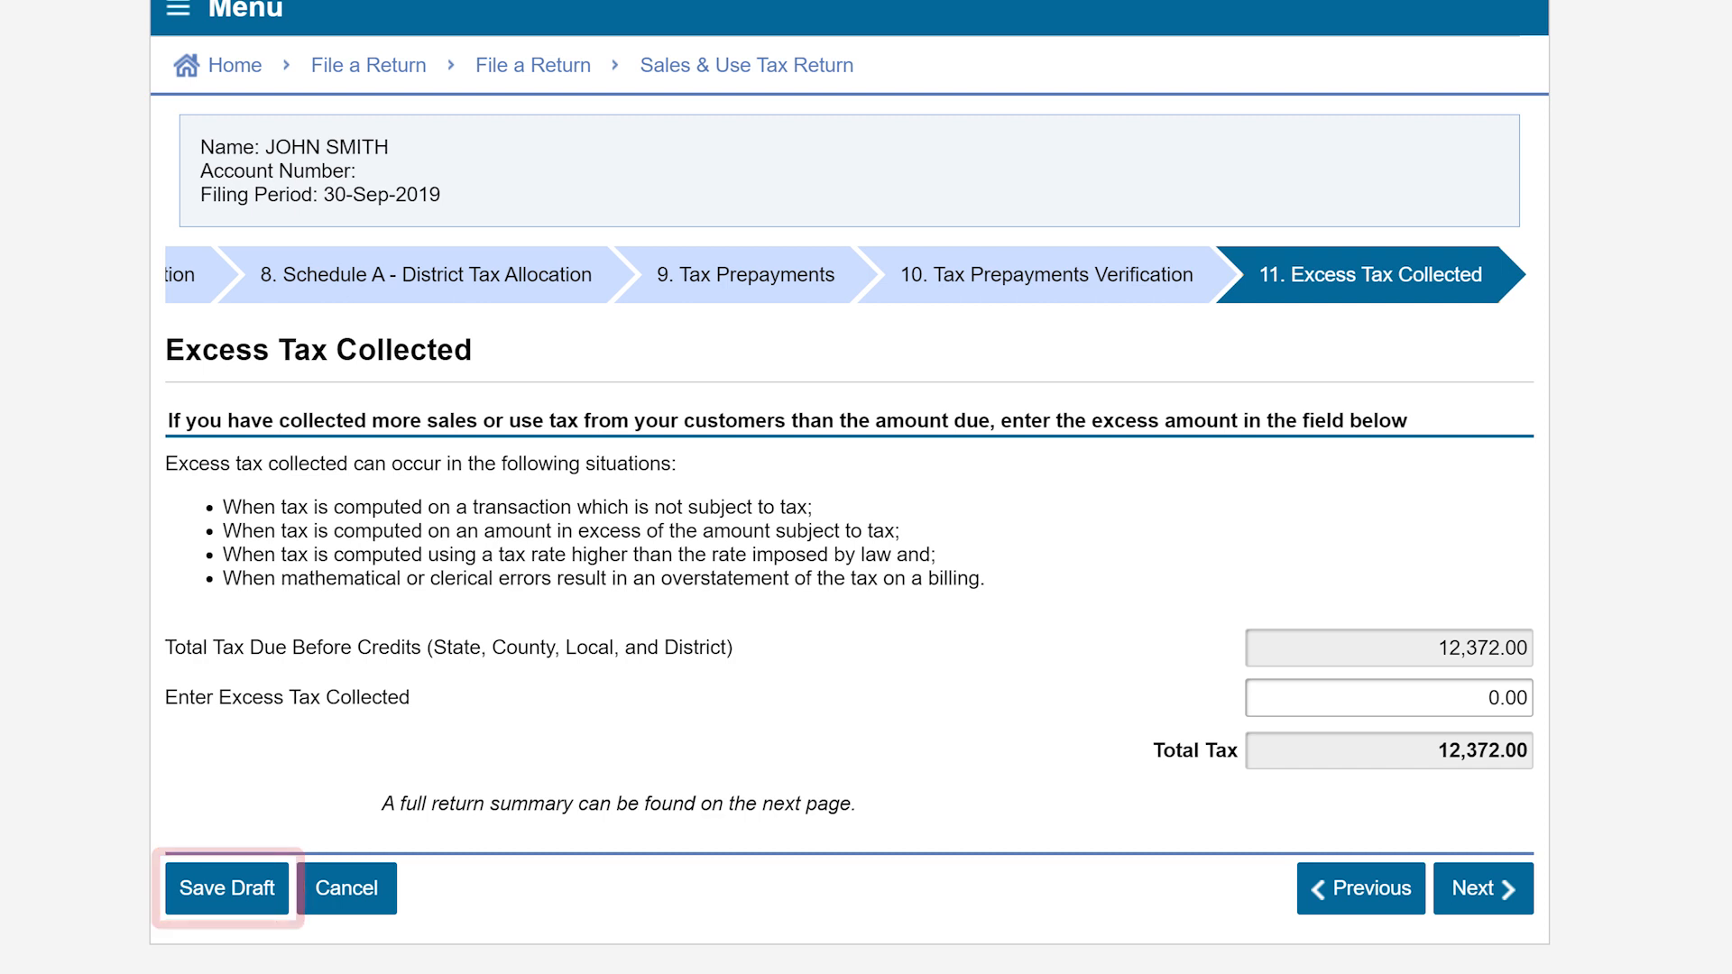
click(1523, 891)
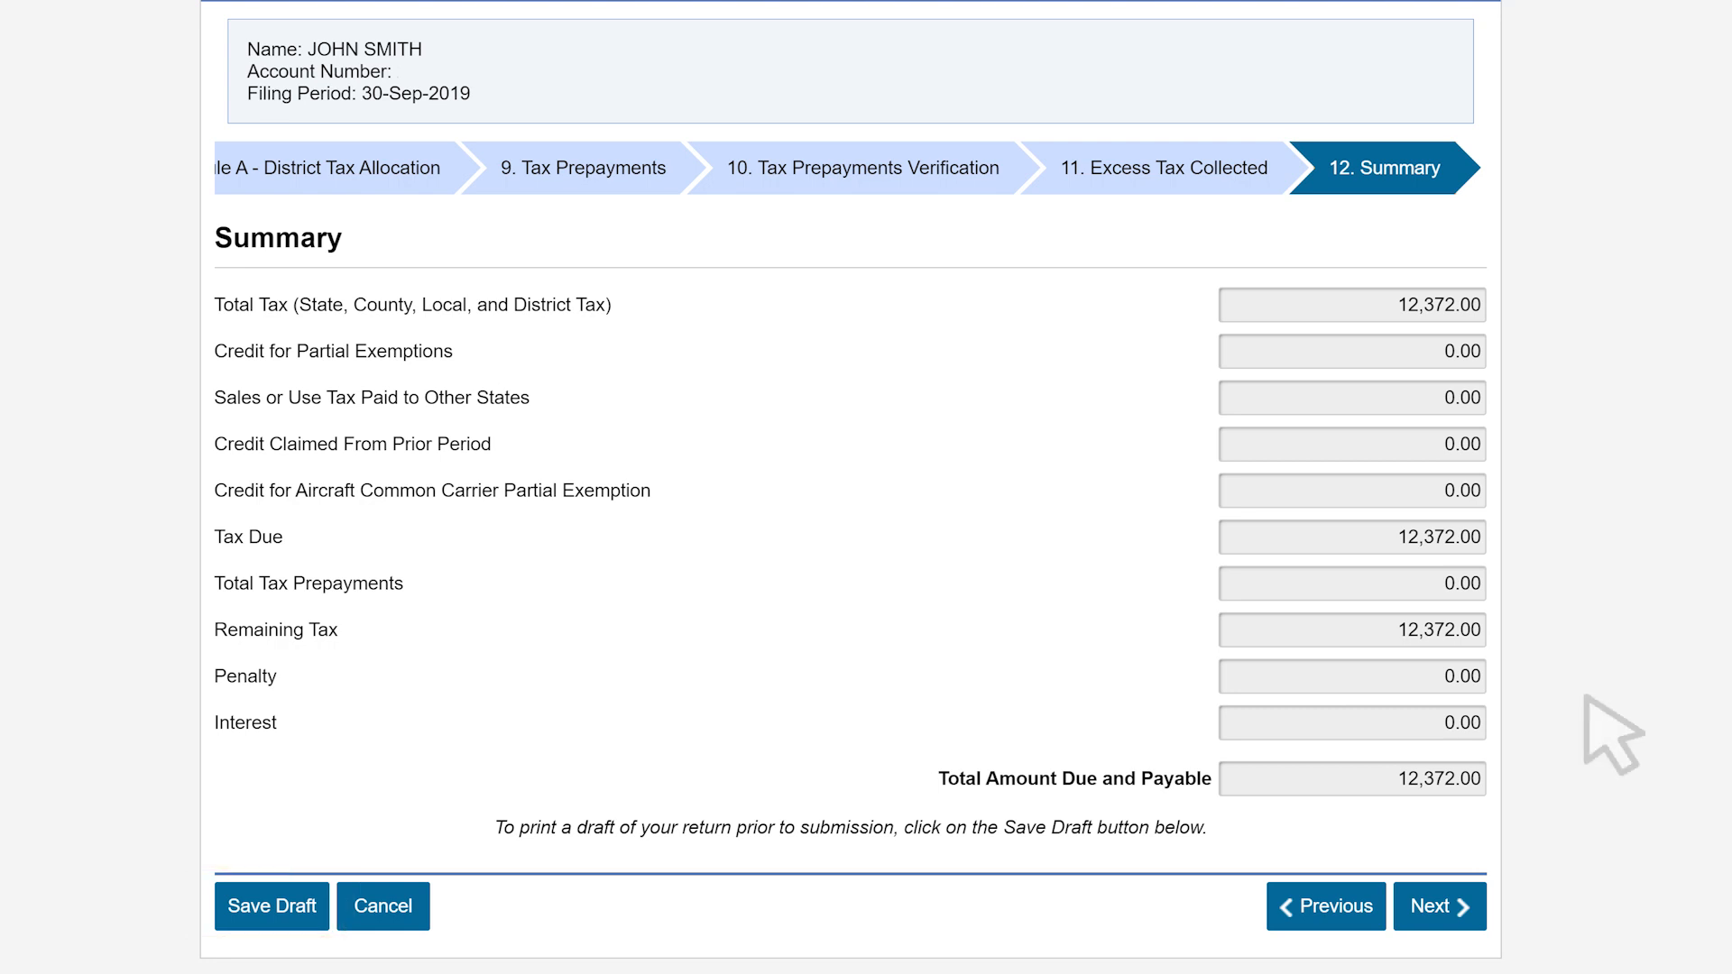
Fill in the filer's name, title and phone, answer No to being a paid preparer, and submit the return with the confirmed e-mail
click(1464, 898)
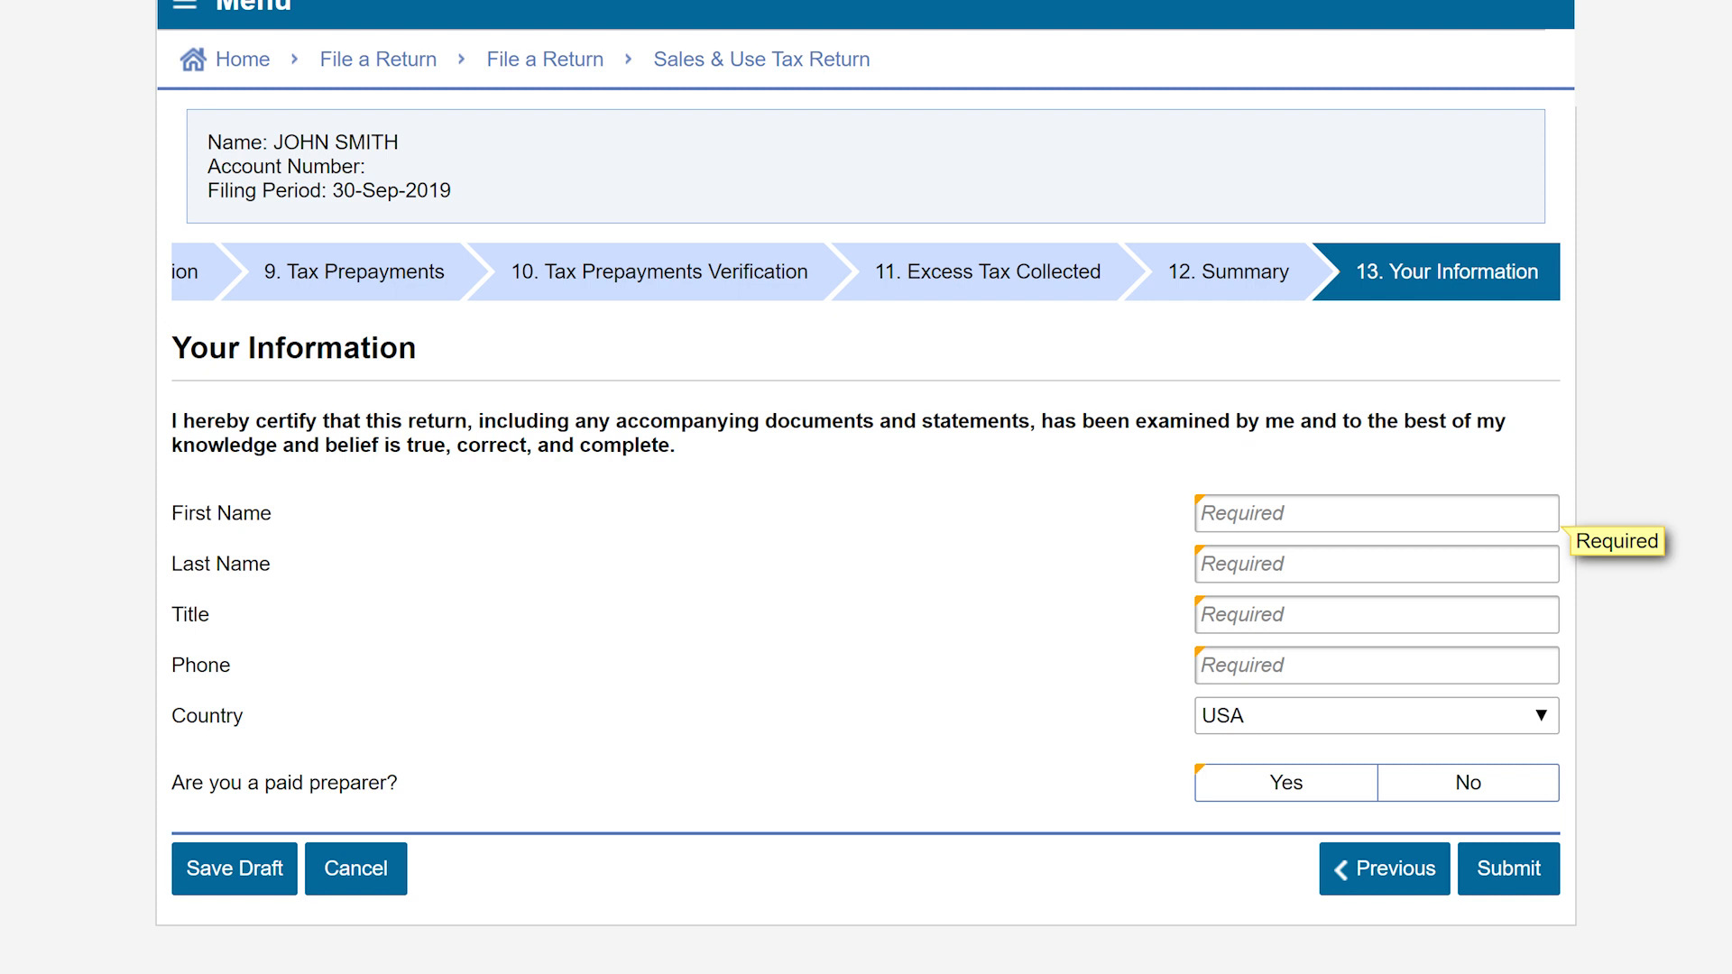
click(1543, 781)
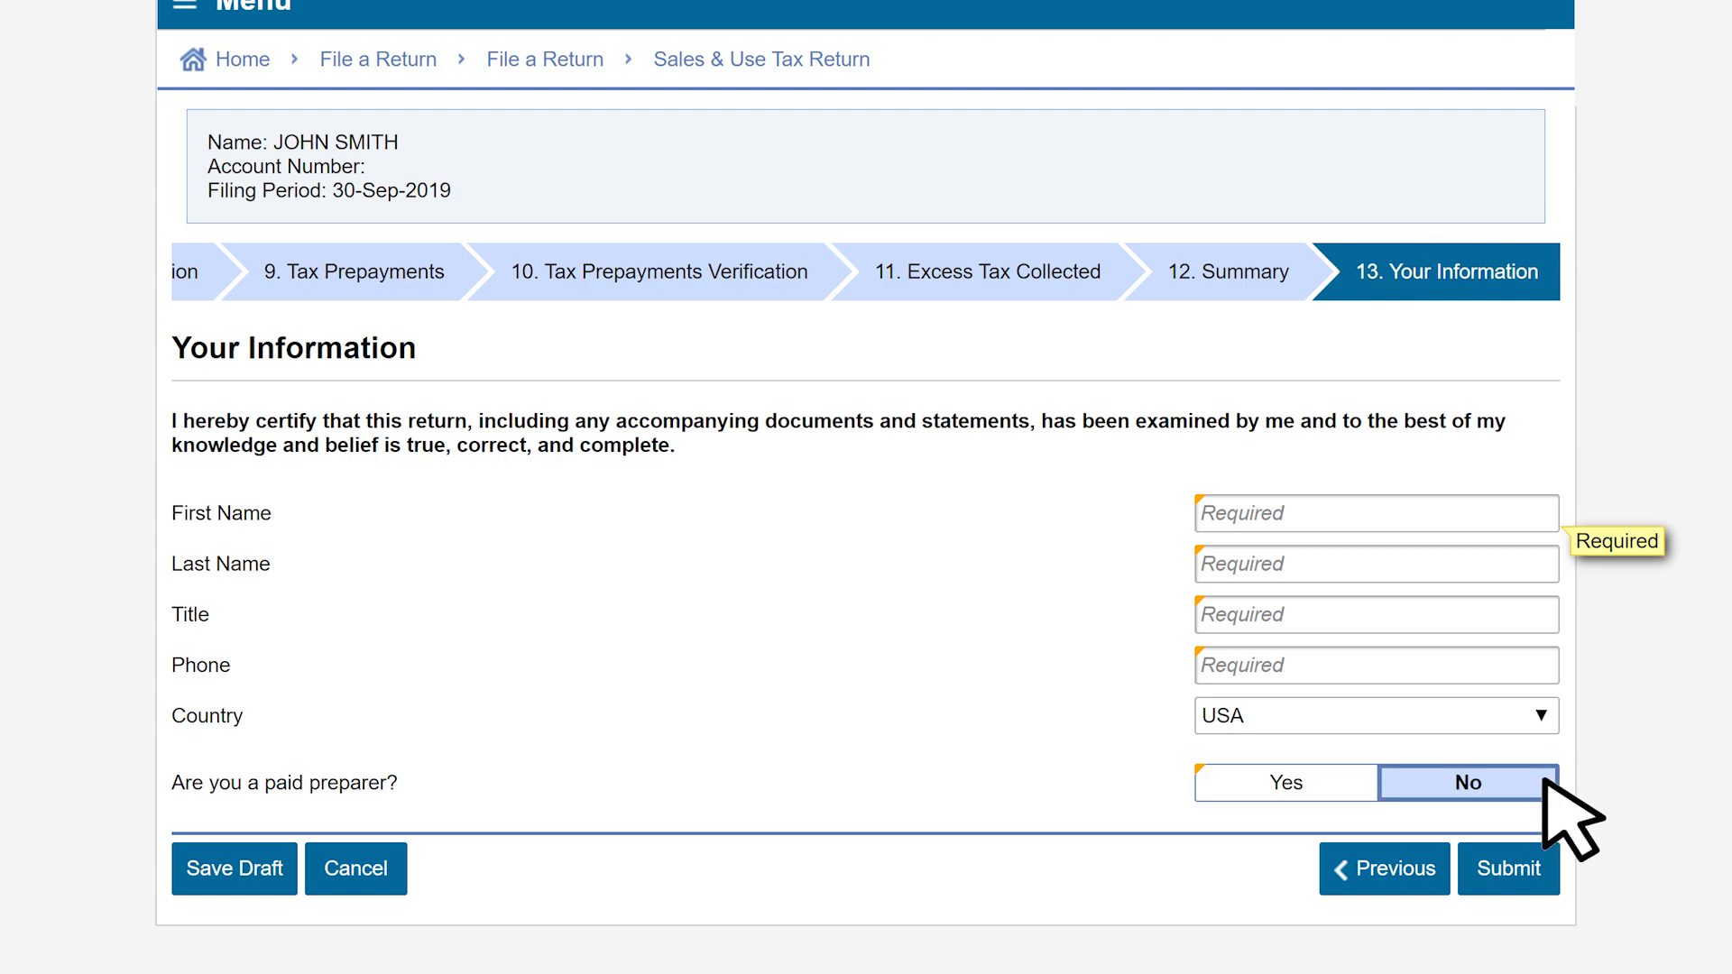
click(1544, 872)
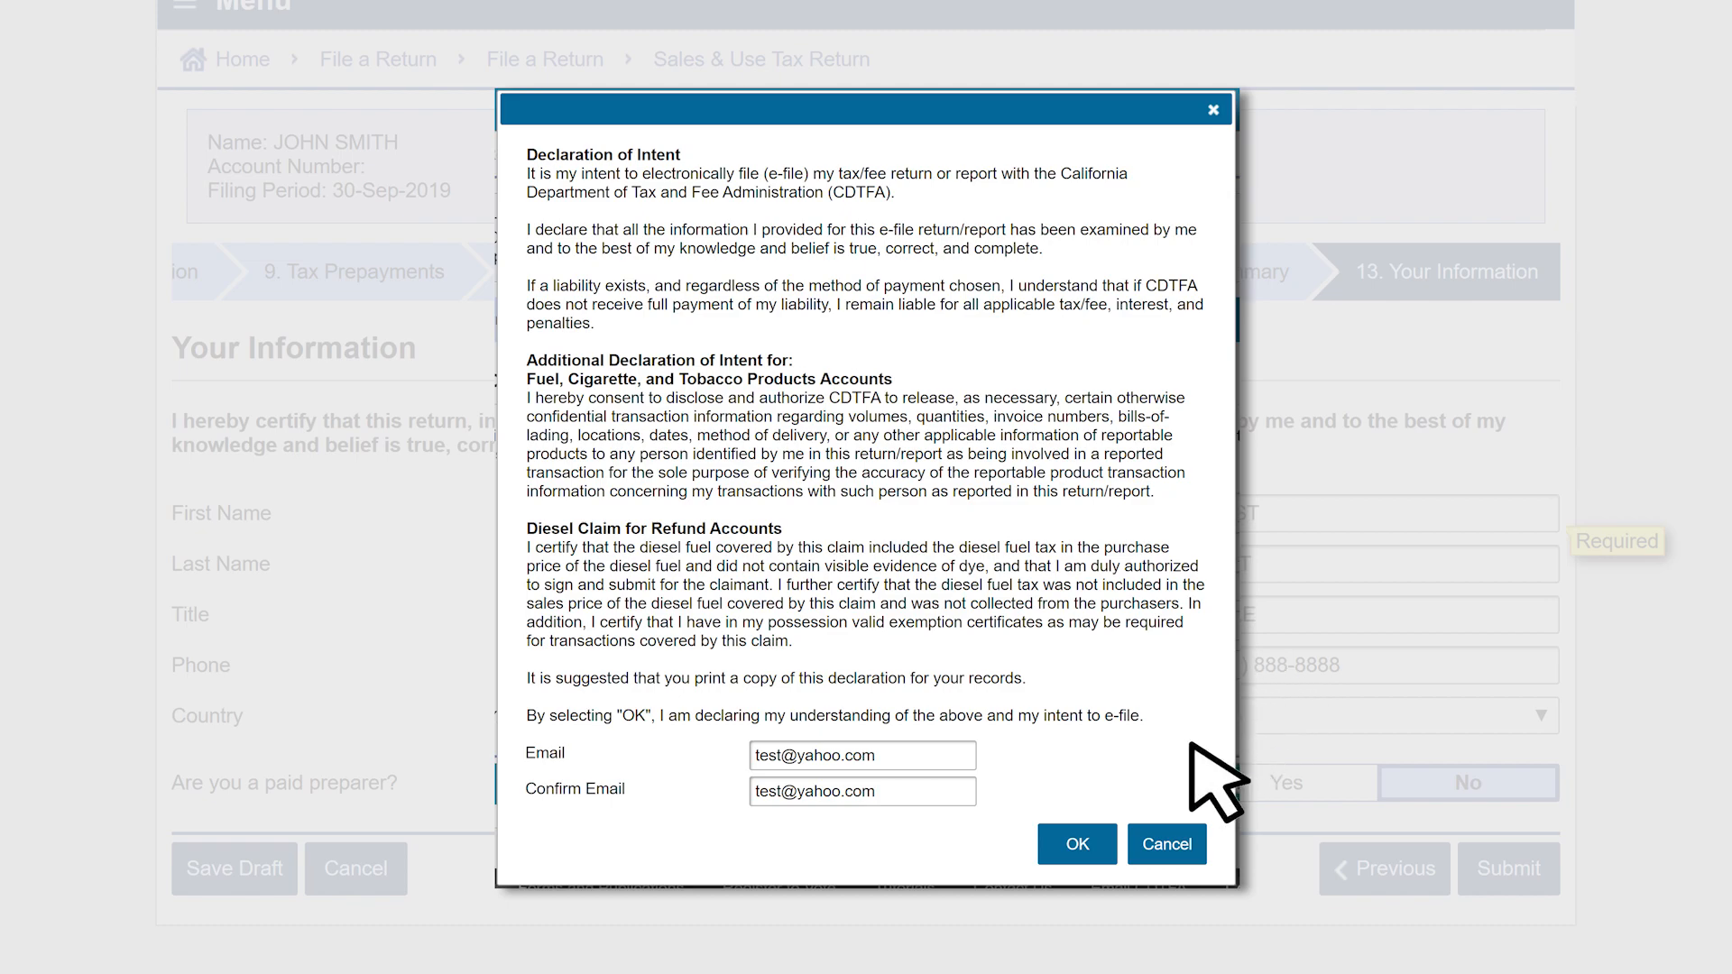
click(1078, 844)
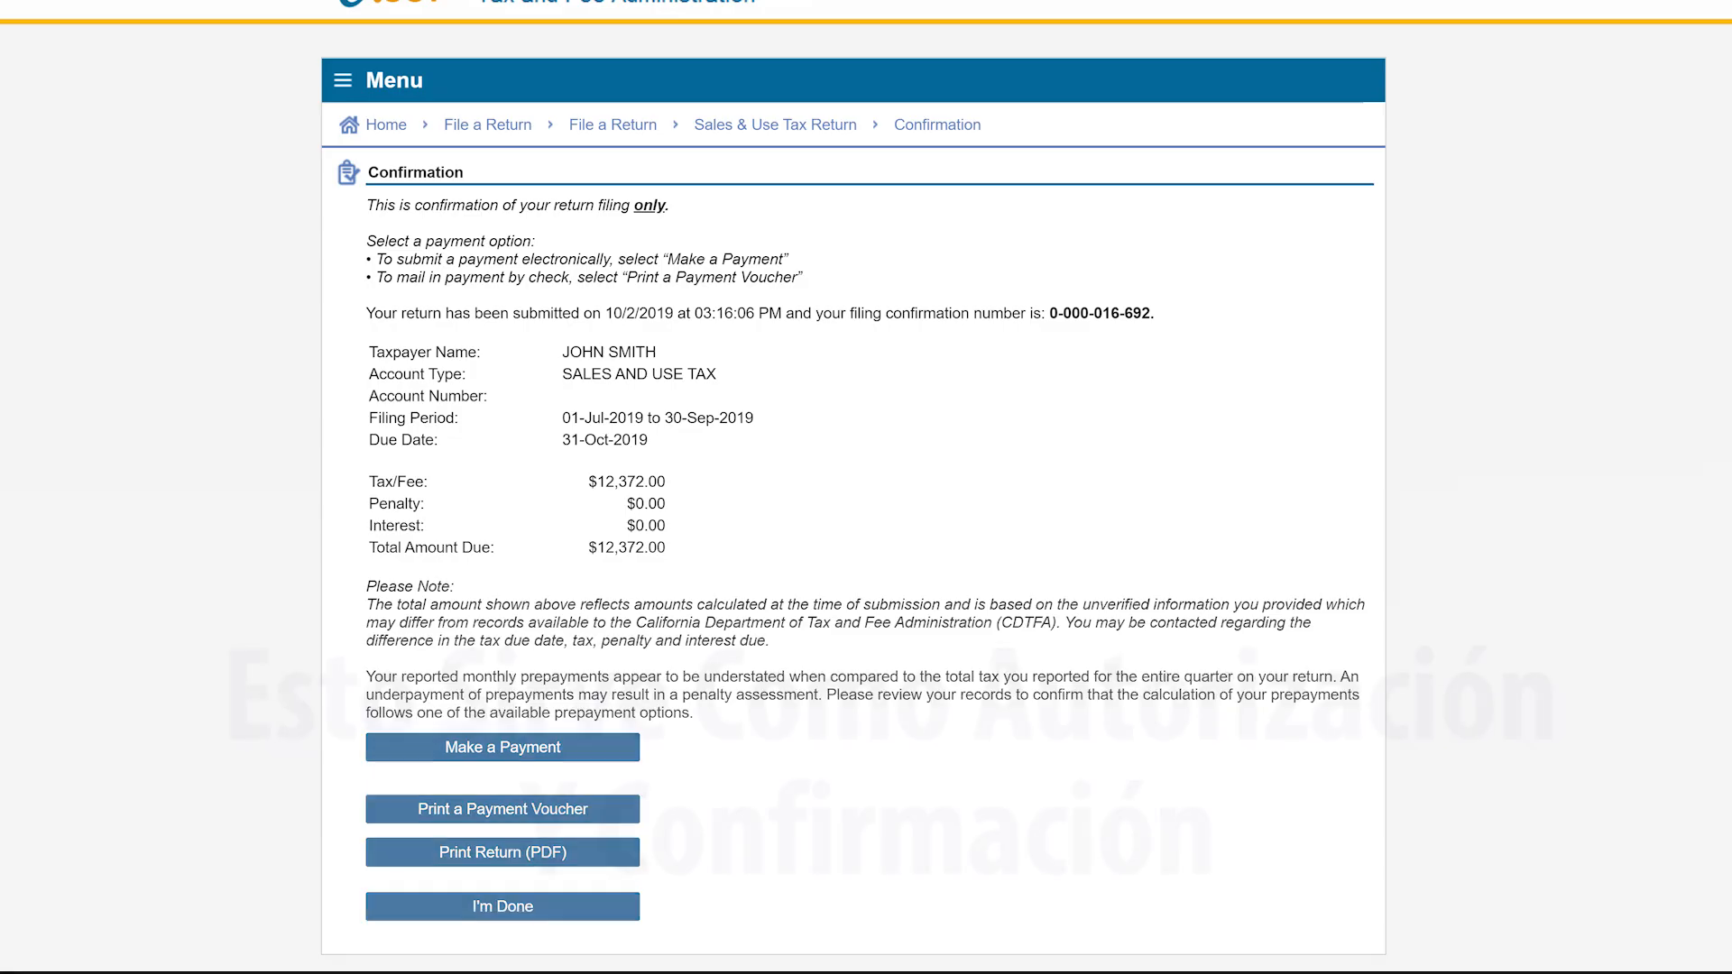